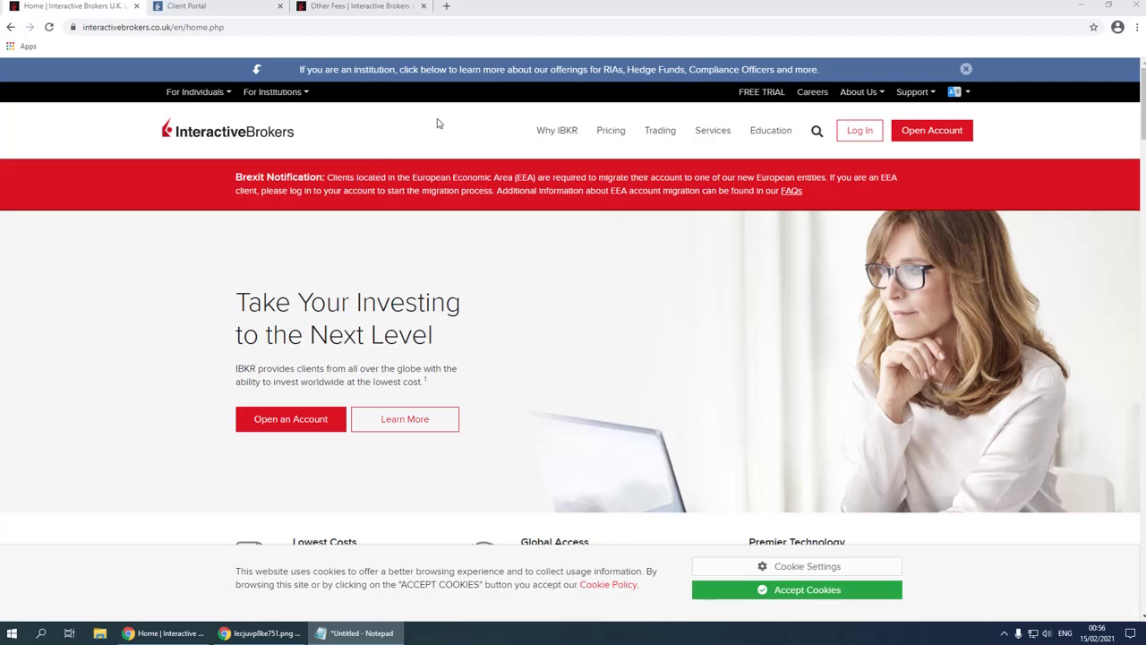
Open the Account Minimums details from the Other Fees overview.
left_click(363, 14)
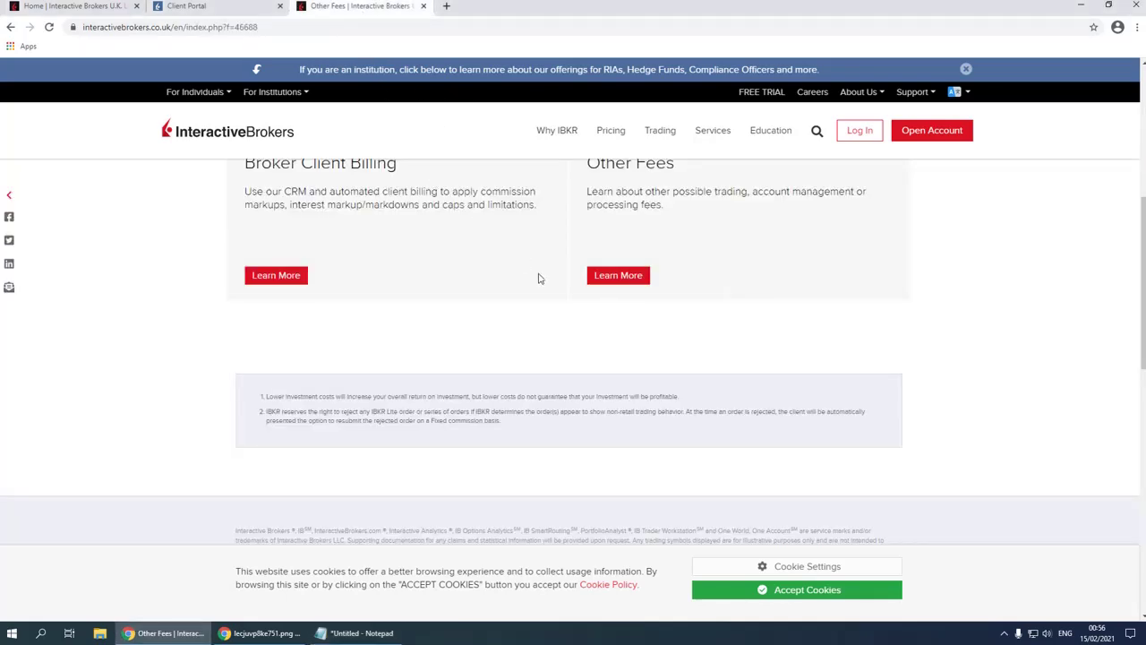
scroll(540, 278, "up", 4)
scroll(539, 279, "down", 3)
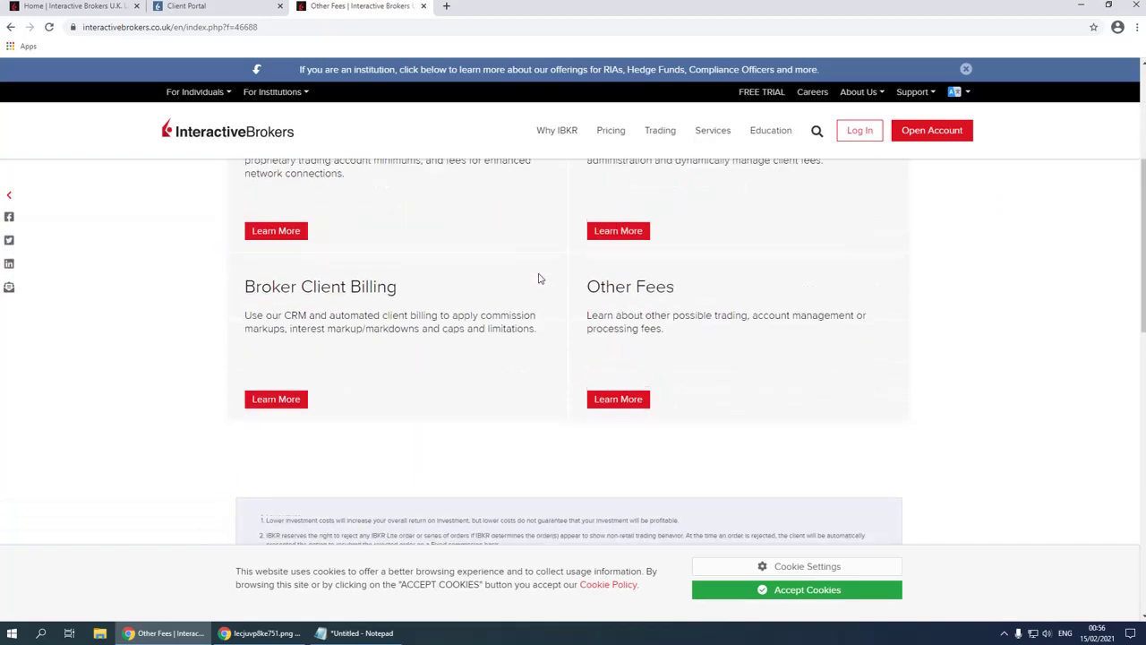
scroll(371, 299, "up", 1)
left_click_drag(283, 235, 374, 235)
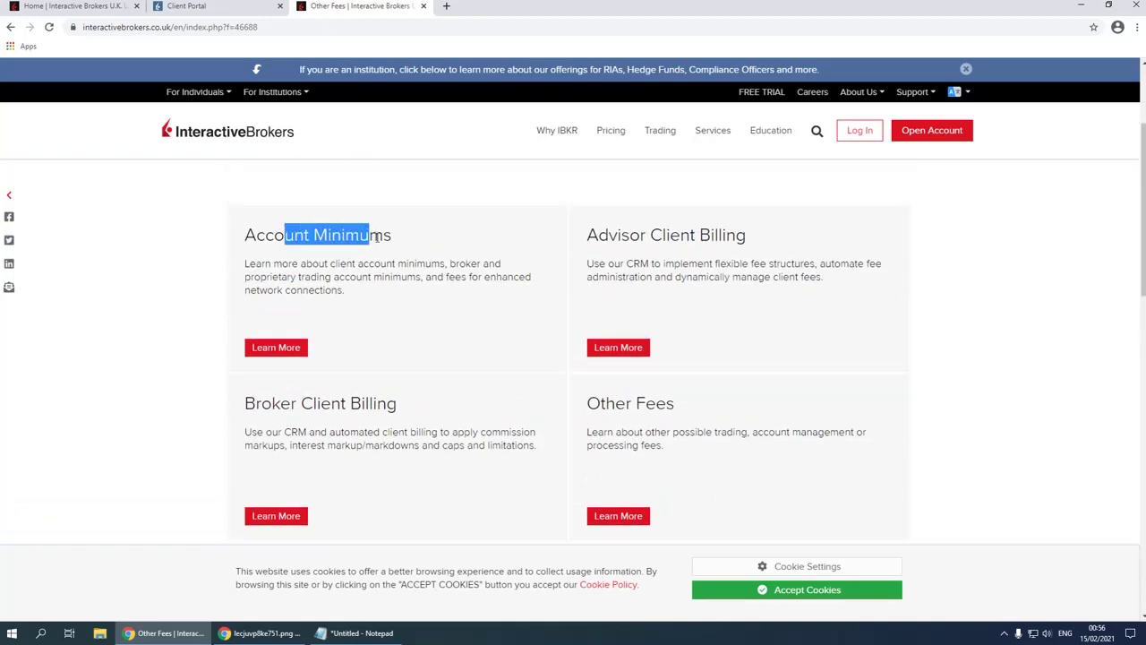
left_click(275, 348)
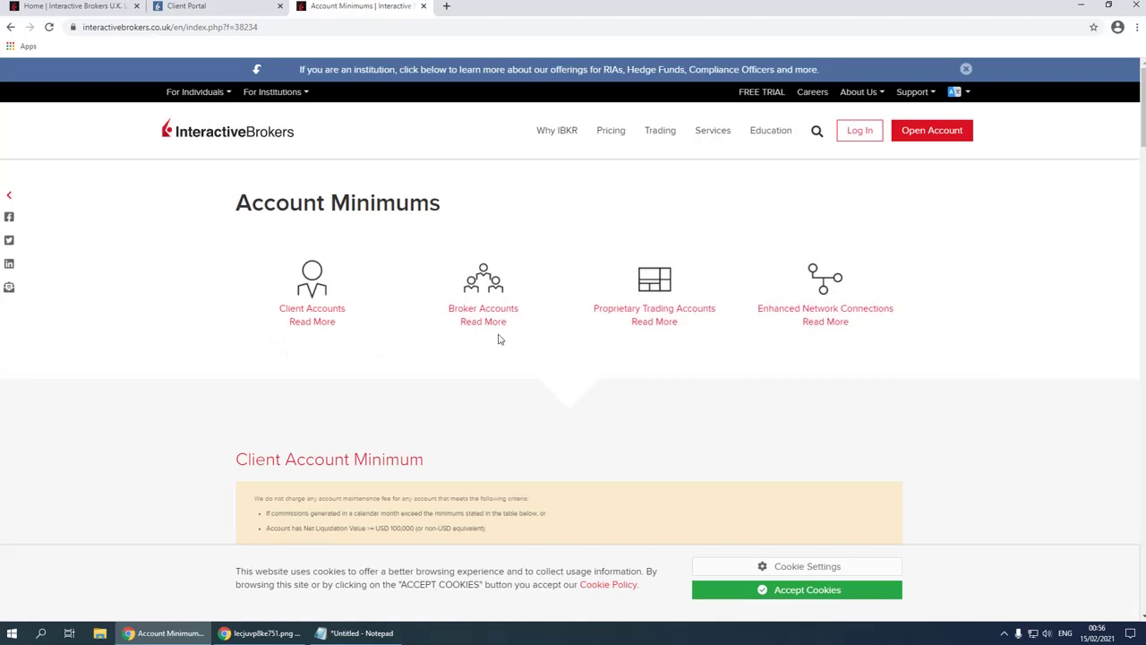
Go to the Broker Accounts section and read the Broker Account Minimum table.
left_click(448, 323)
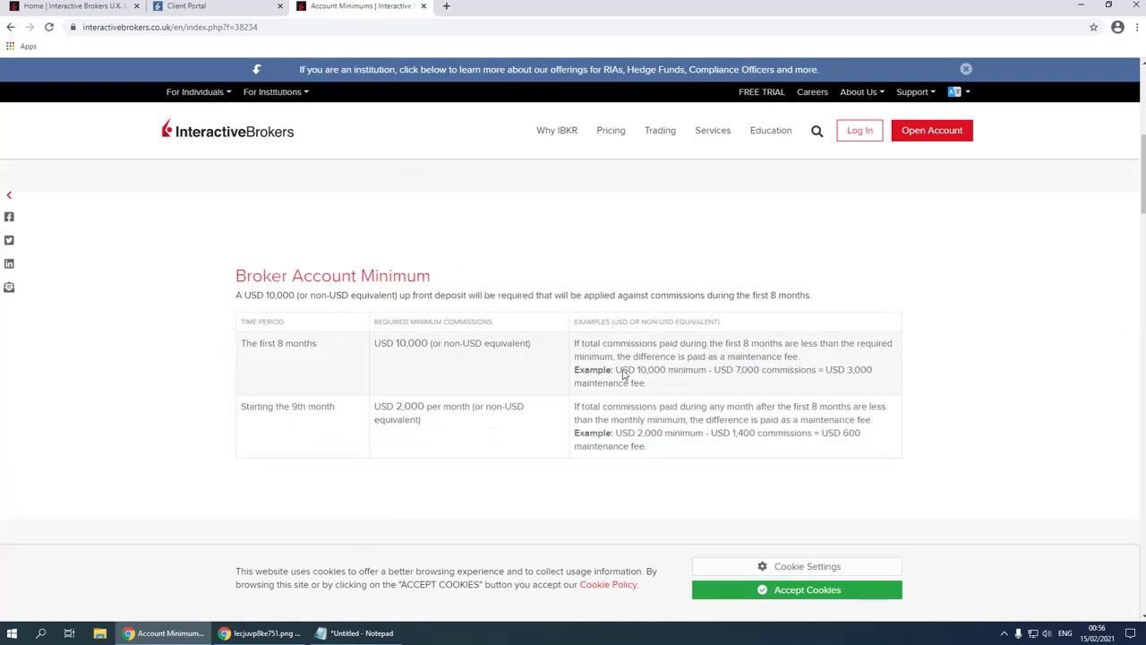
scroll(471, 338, "down", 2)
scroll(473, 339, "up", 10)
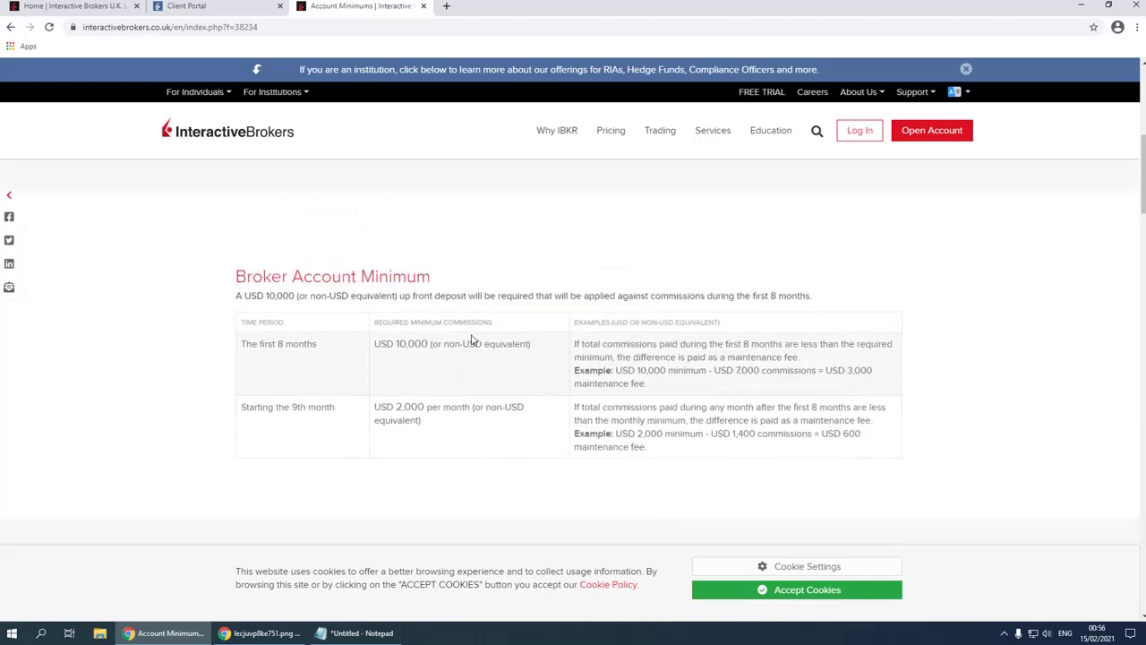
Expand the Monthly Activity Fee for Not Meeting Monthly Minimums section under Client Account Minimum.
scroll(404, 380, "down", 2)
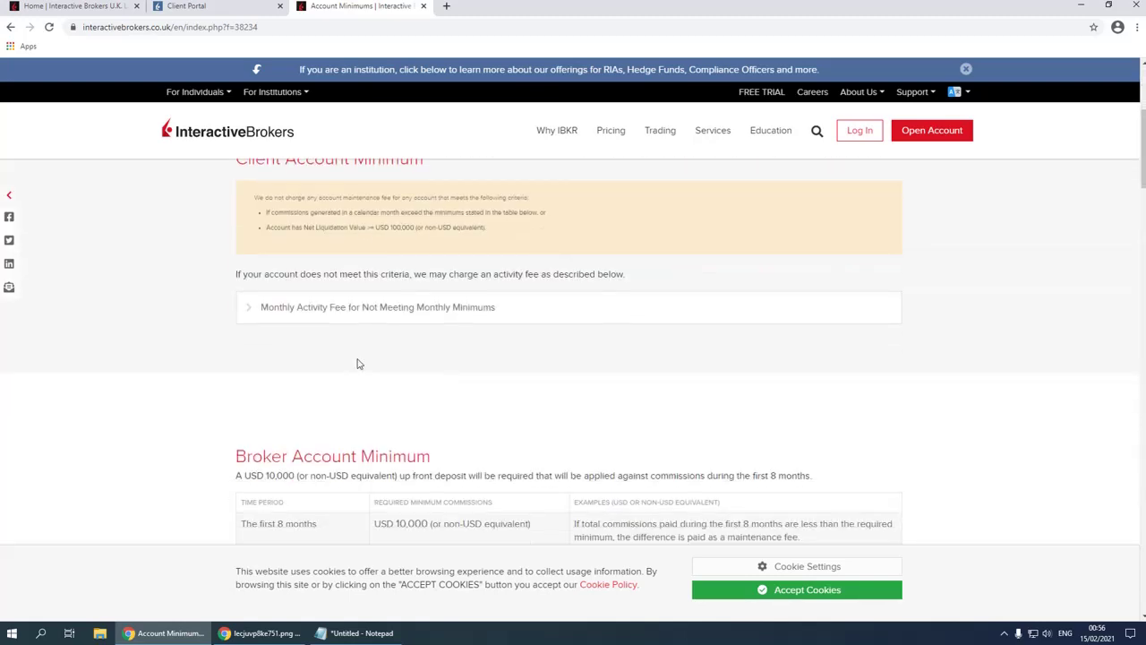
left_click(381, 308)
scroll(477, 308, "down", 1)
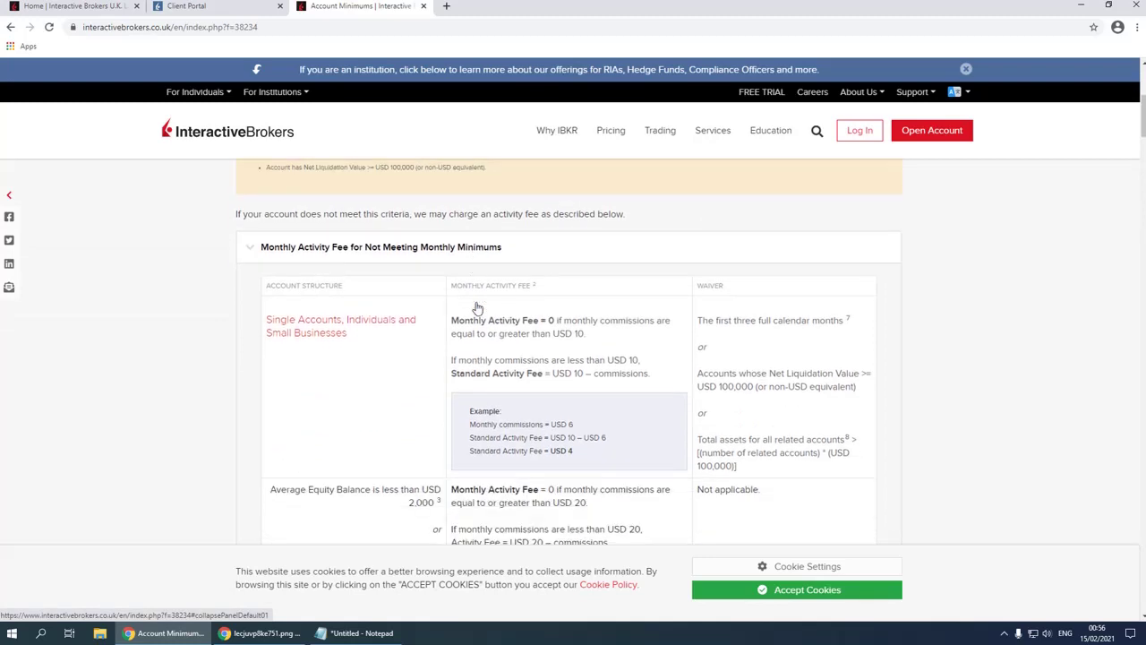
scroll(462, 306, "down", 1)
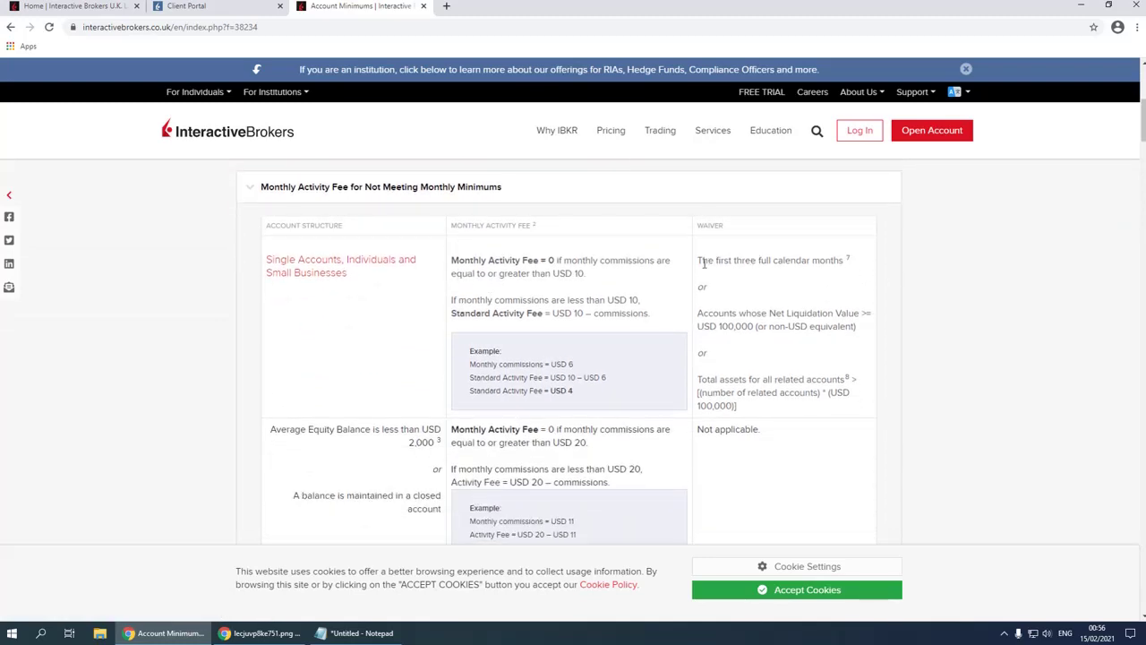
Read the waiver conditions and account structure for single accounts, individuals and small businesses, highlighting the relevant text.
left_click_drag(690, 265, 822, 263)
left_click(825, 273)
scroll(555, 350, "down", 1)
scroll(553, 353, "up", 1)
left_click_drag(270, 259, 376, 279)
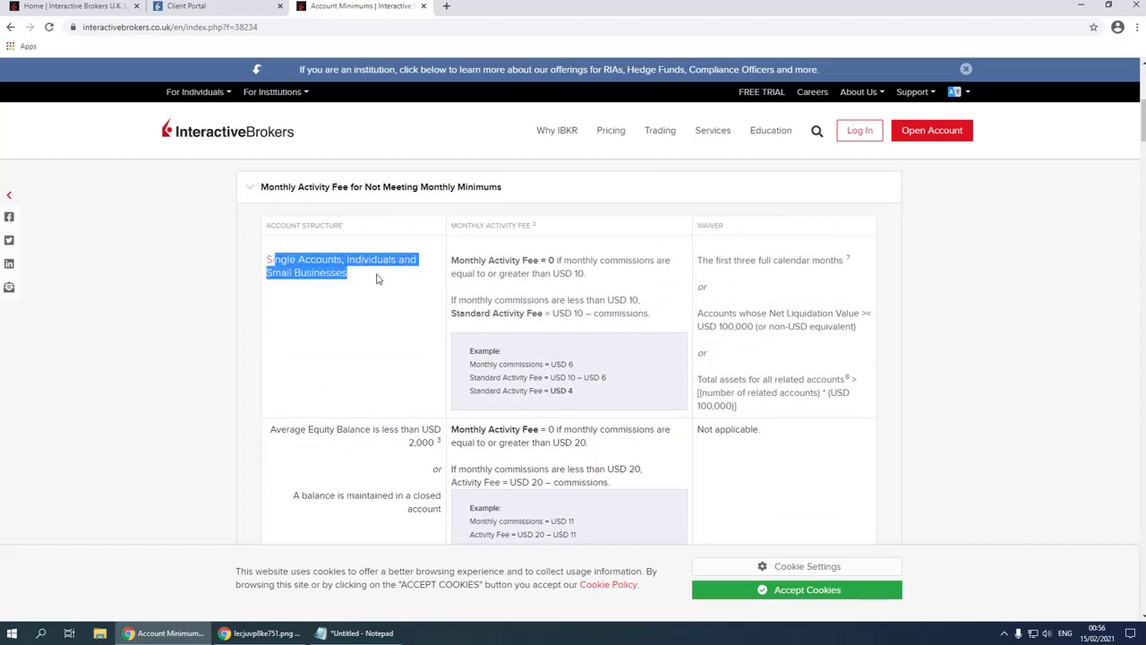
Highlight the average equity balance threshold of USD 2,000 and its monthly activity fee rule in the fee table.
scroll(383, 312, "down", 1)
scroll(384, 312, "up", 1)
left_click_drag(444, 445, 388, 445)
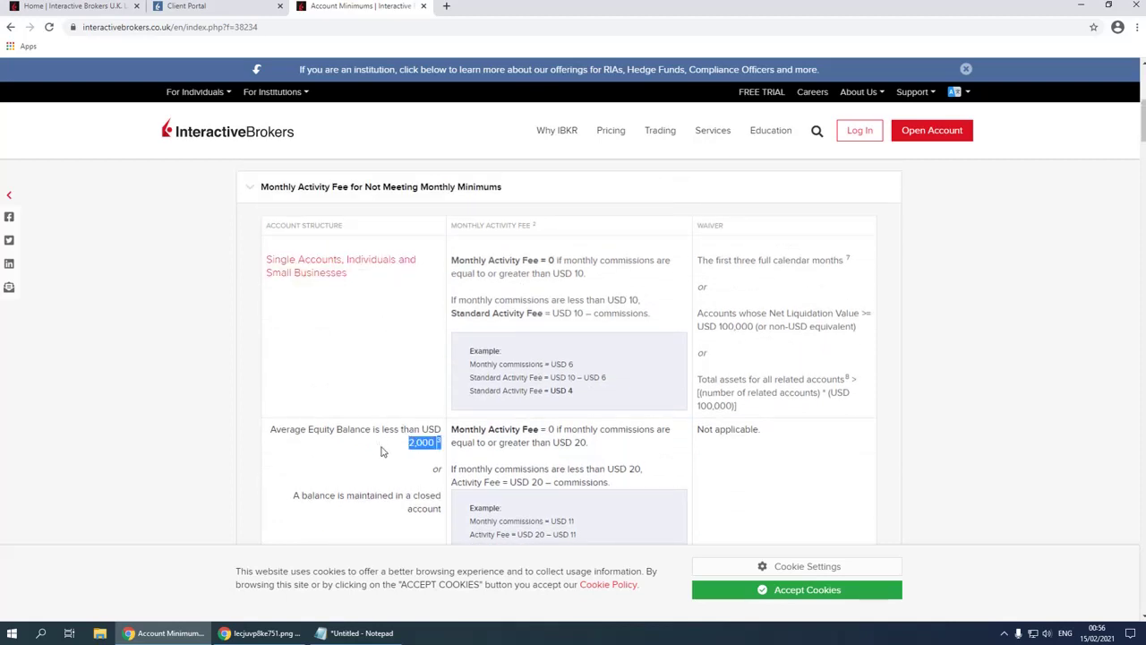
scroll(444, 431, "down", 1)
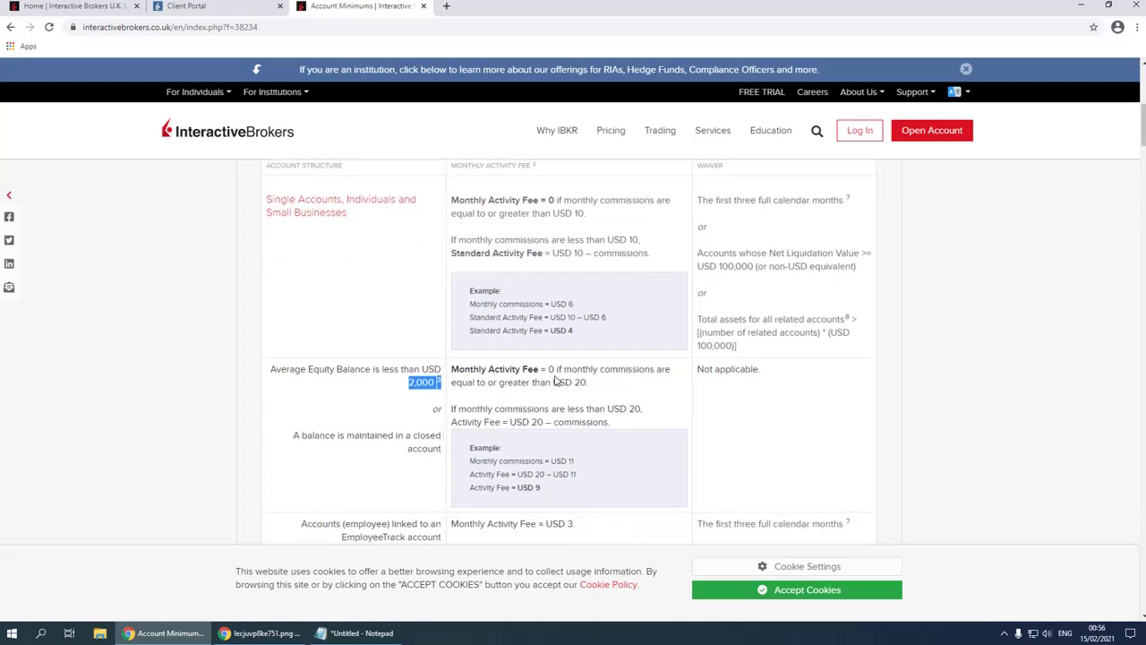
left_click_drag(487, 370, 604, 390)
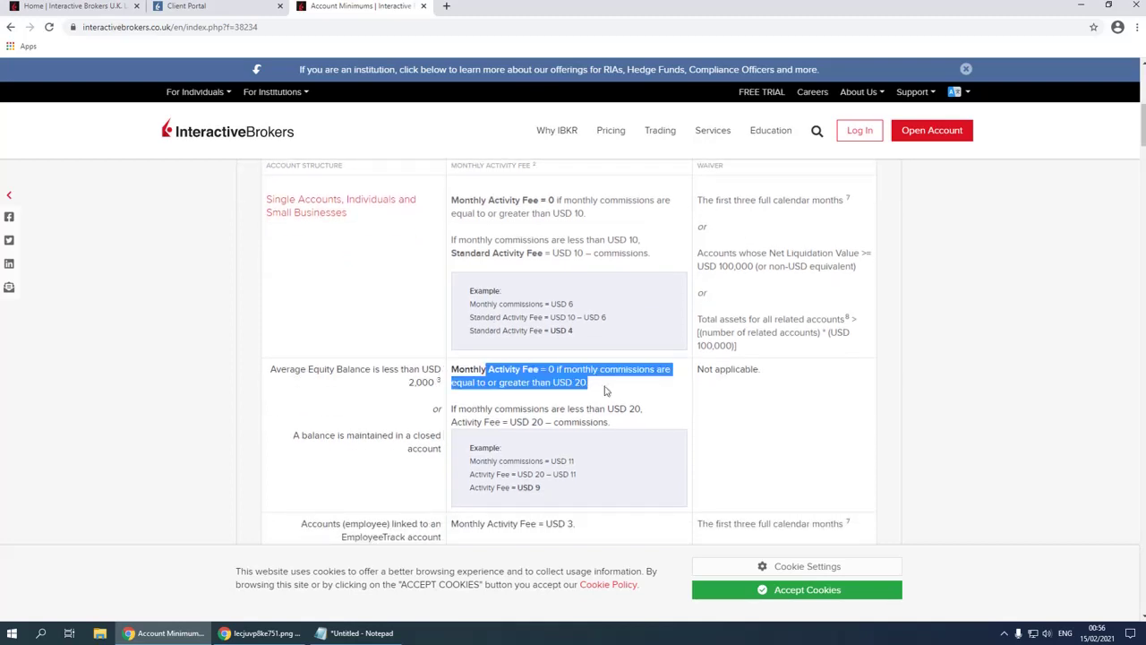
scroll(605, 390, "down", 1)
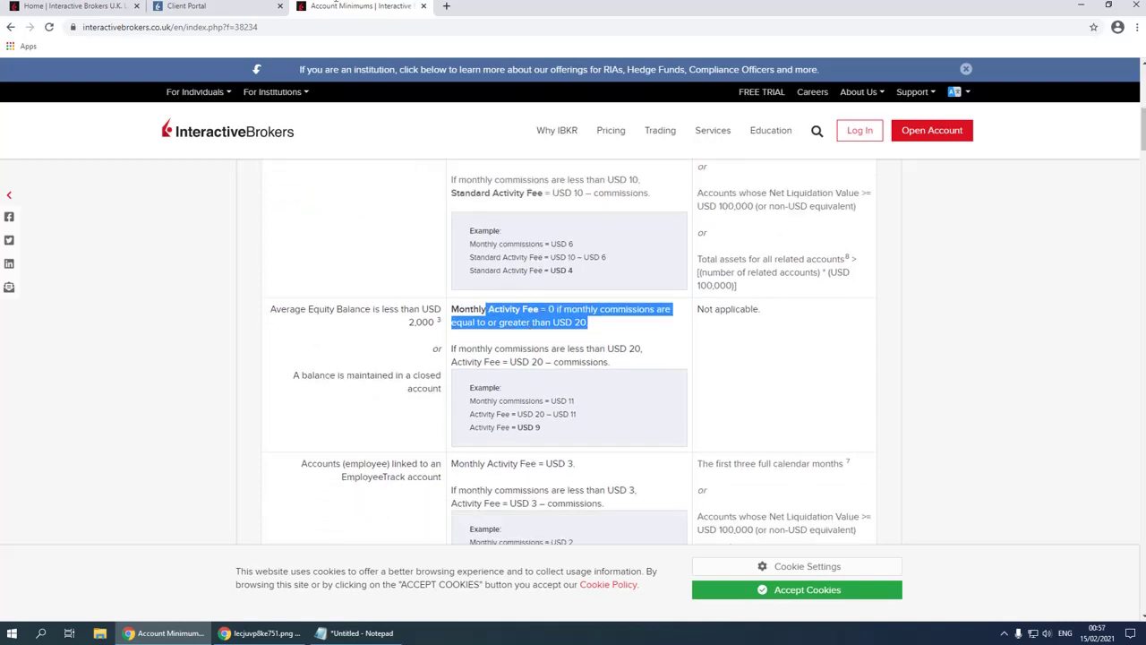
Enter a currency conversion query for 20 dollars in a new browser tab, and return to the Account Minimums page.
left_click(446, 6)
type("20")
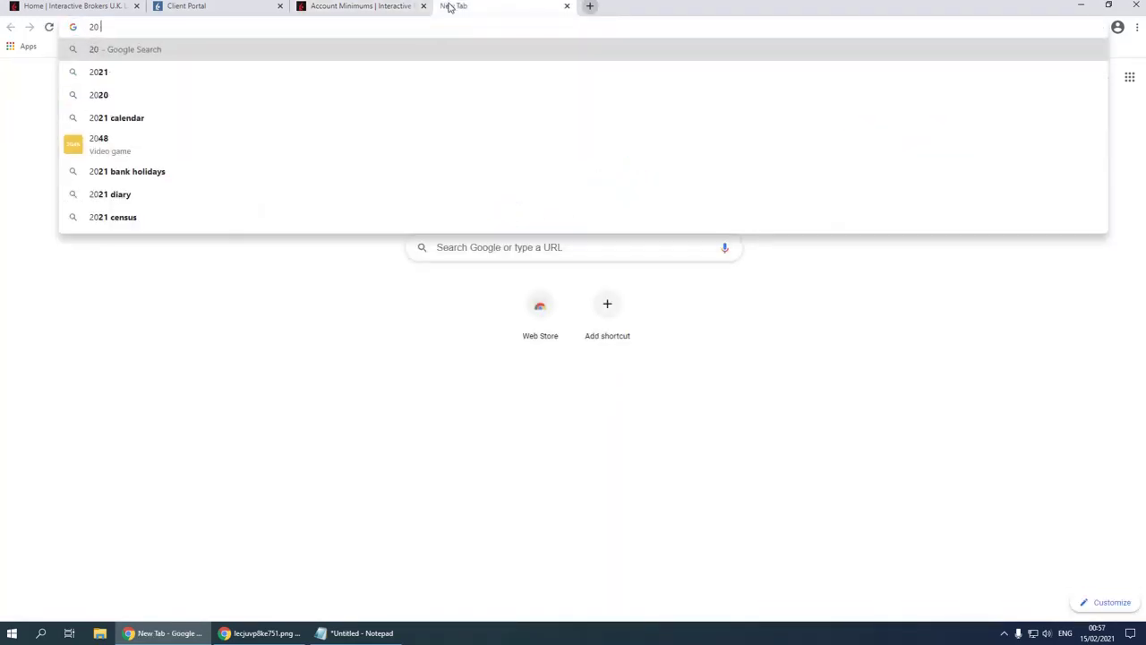
type(" dollers to")
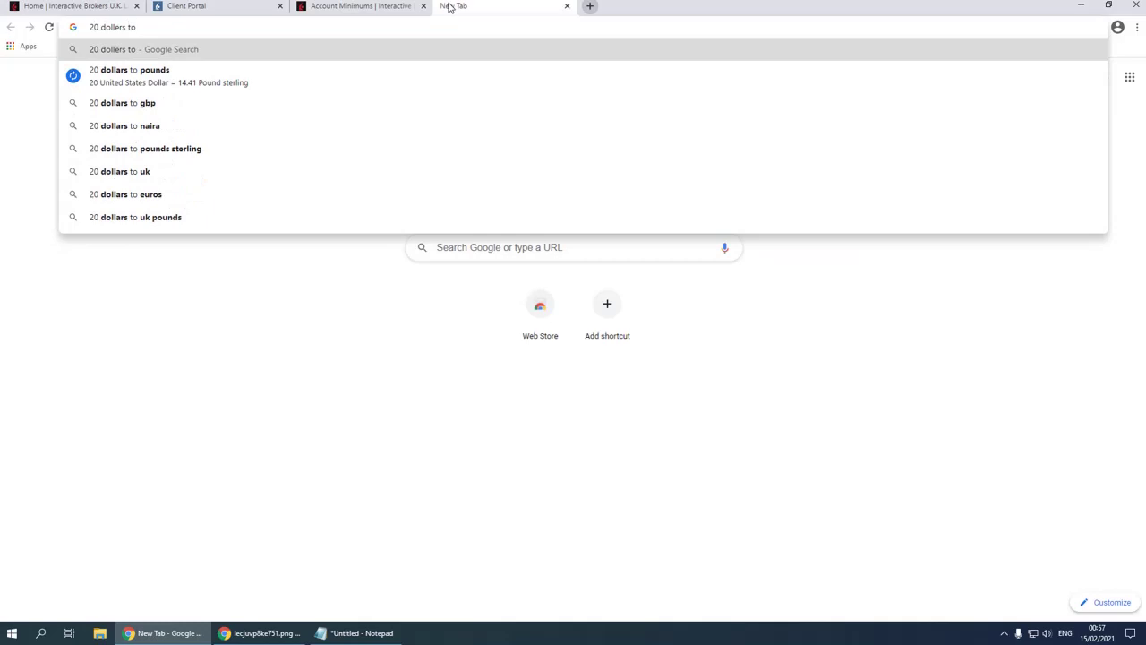
left_click(335, 9)
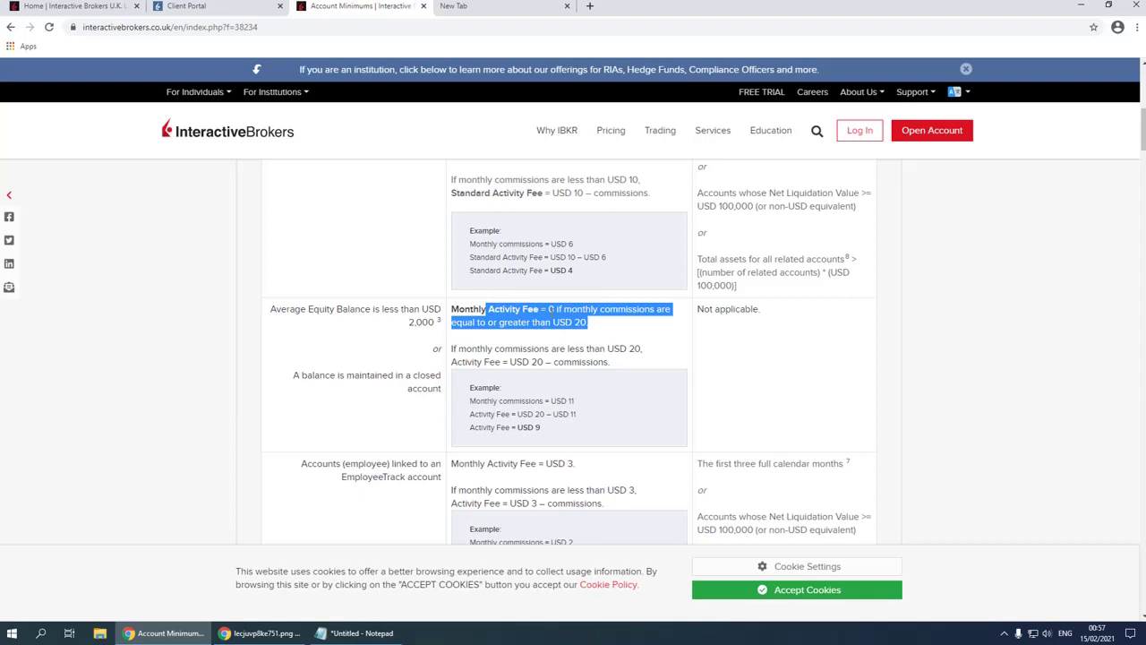
Visit the Interactive Brokers home page, and review the portfolio value and cash figures in the Client Portal.
left_click(81, 6)
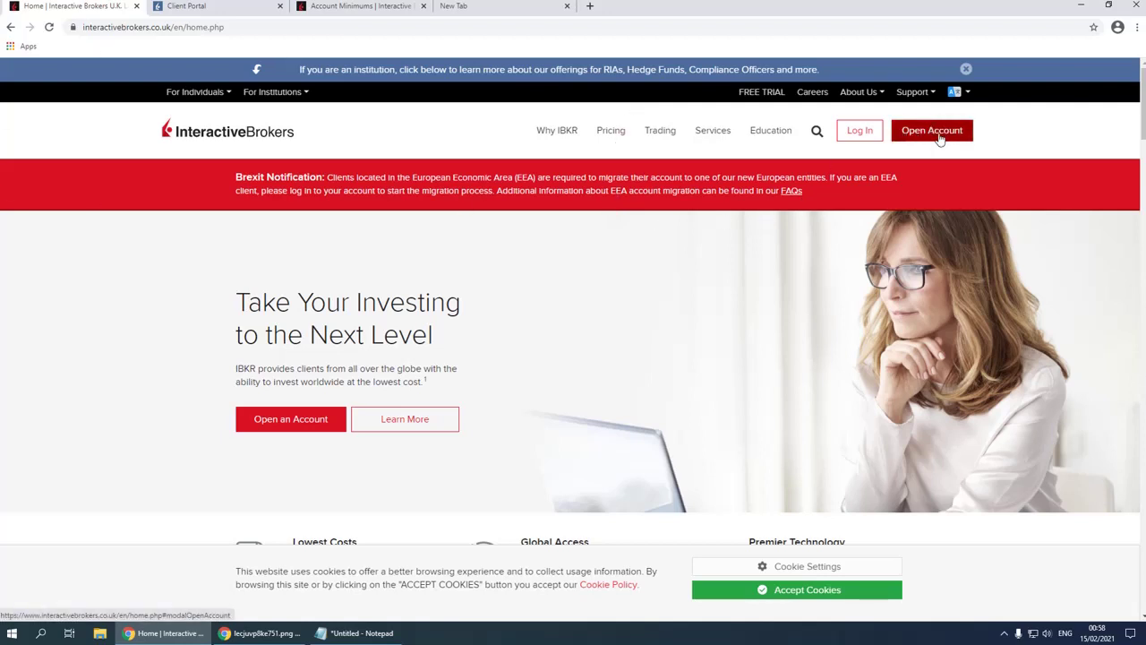
left_click(184, 20)
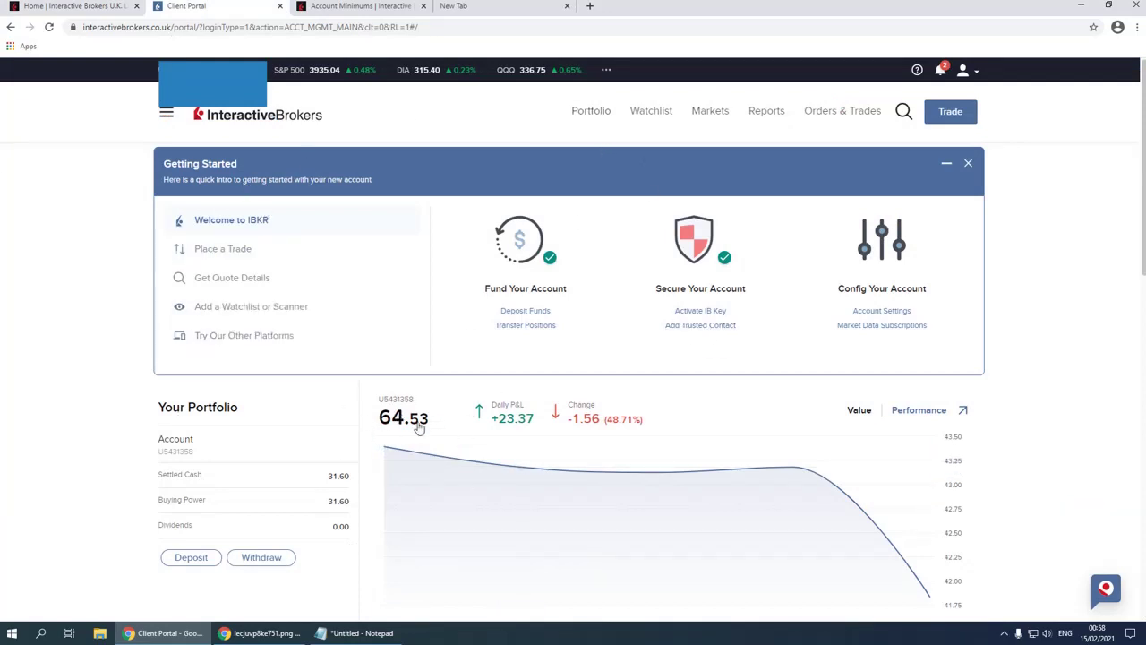
scroll(397, 427, "down", 1)
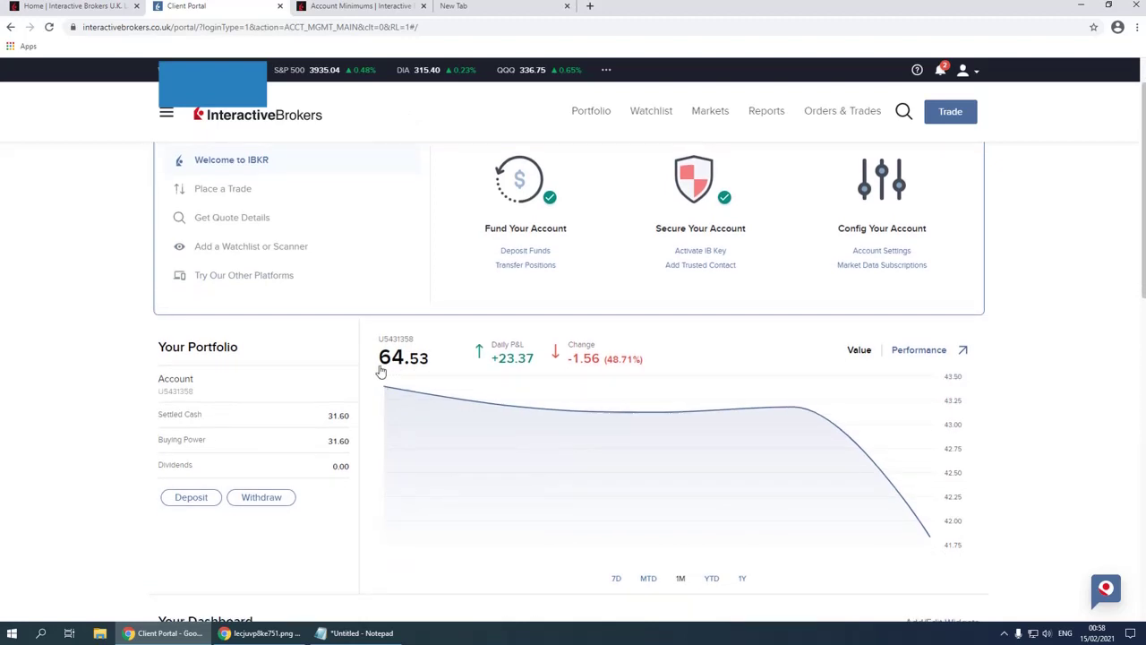
scroll(376, 369, "up", 1)
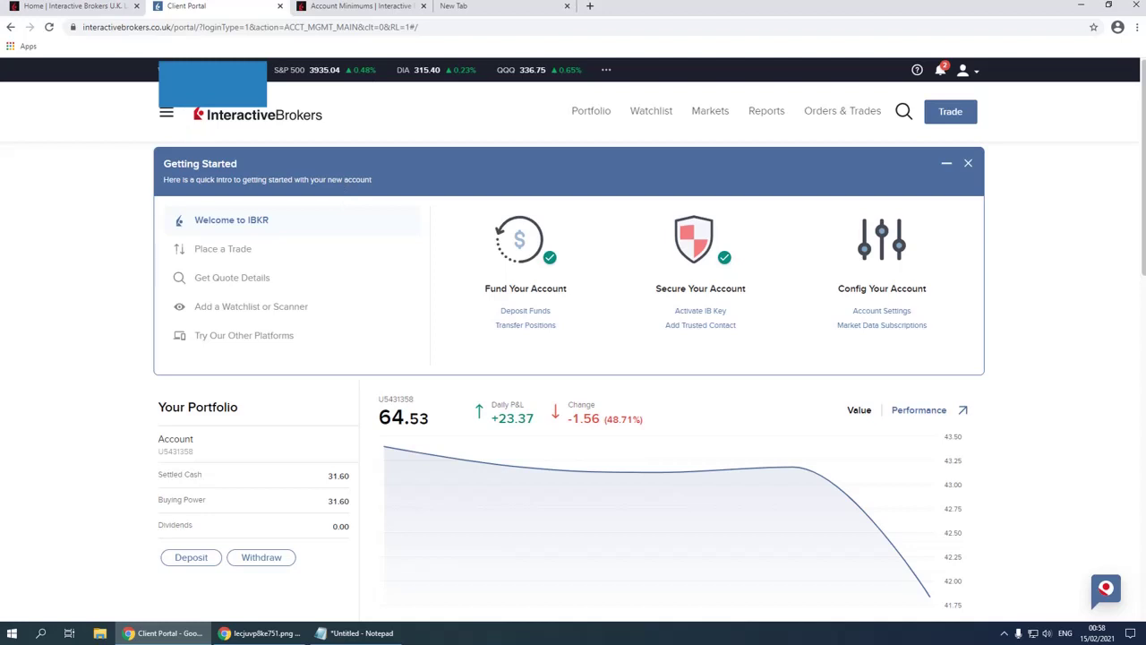
Display the account application options on the Interactive Brokers home page.
left_click(72, 9)
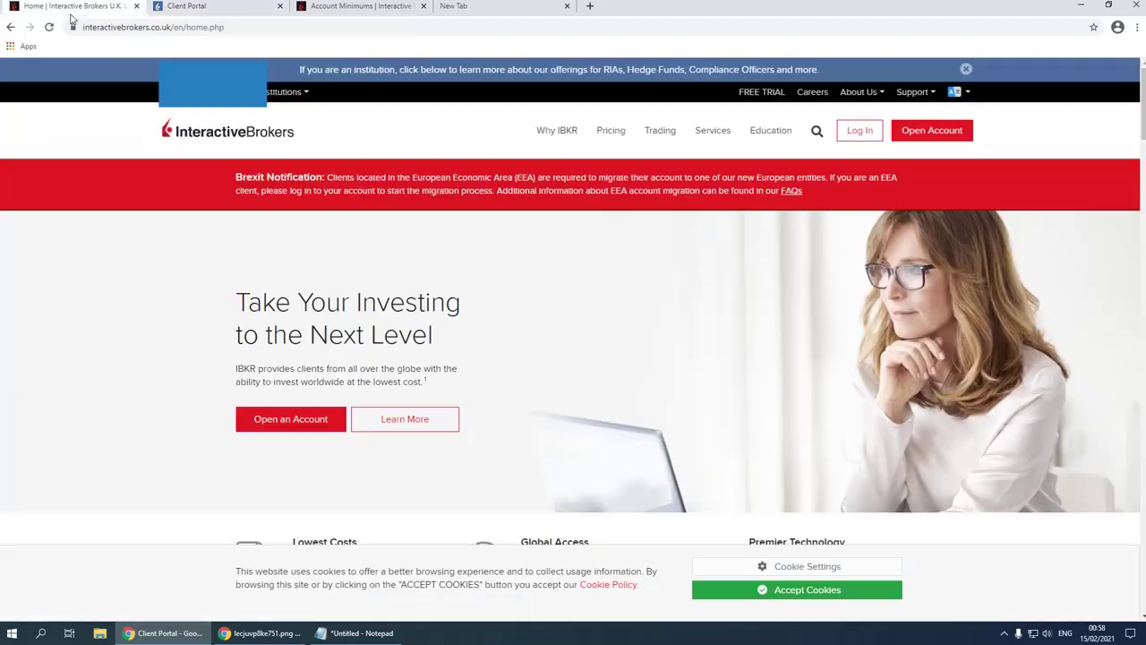
left_click(950, 130)
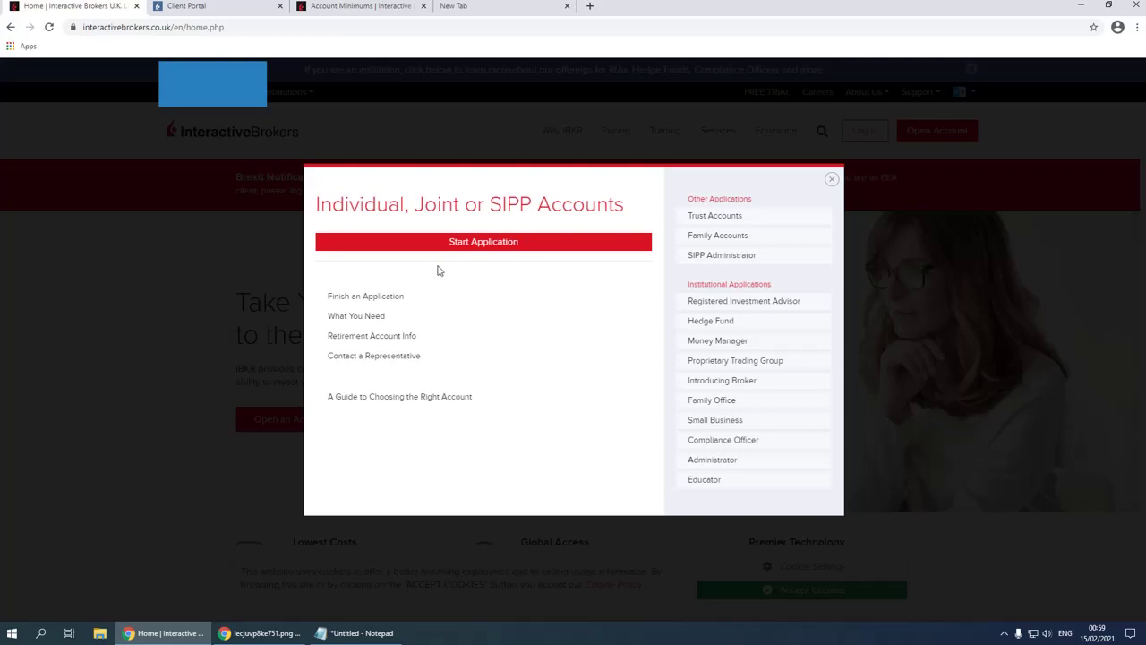
Open the Account Settings in the Client Portal and look over the profile and financial information.
left_click(201, 8)
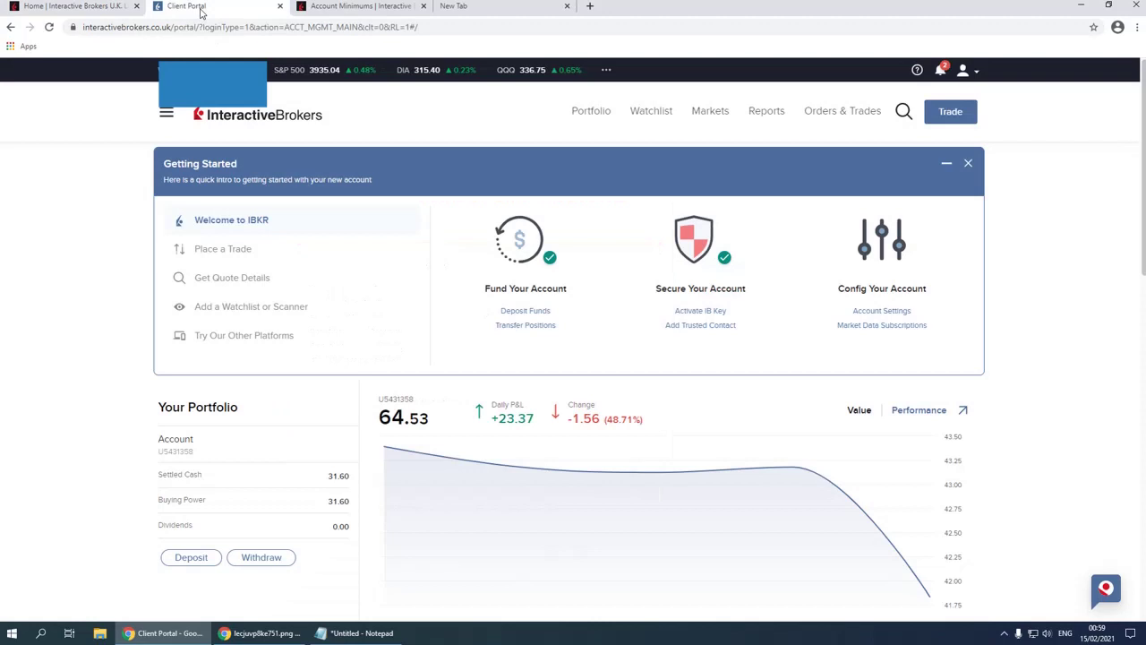
left_click(165, 113)
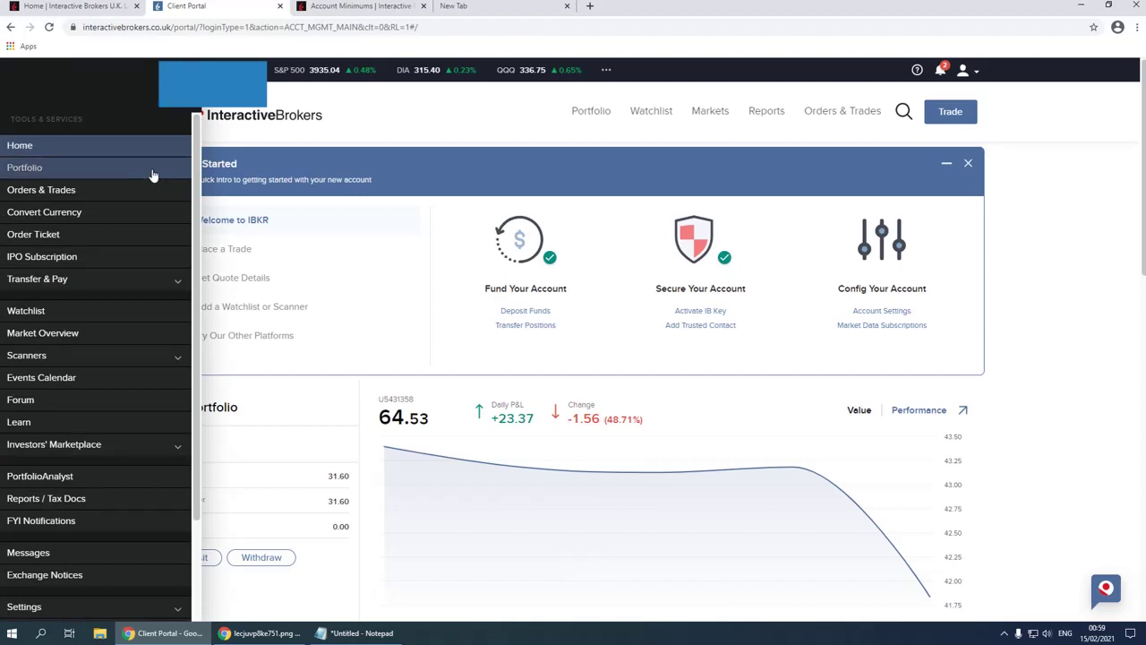
scroll(153, 380, "down", 2)
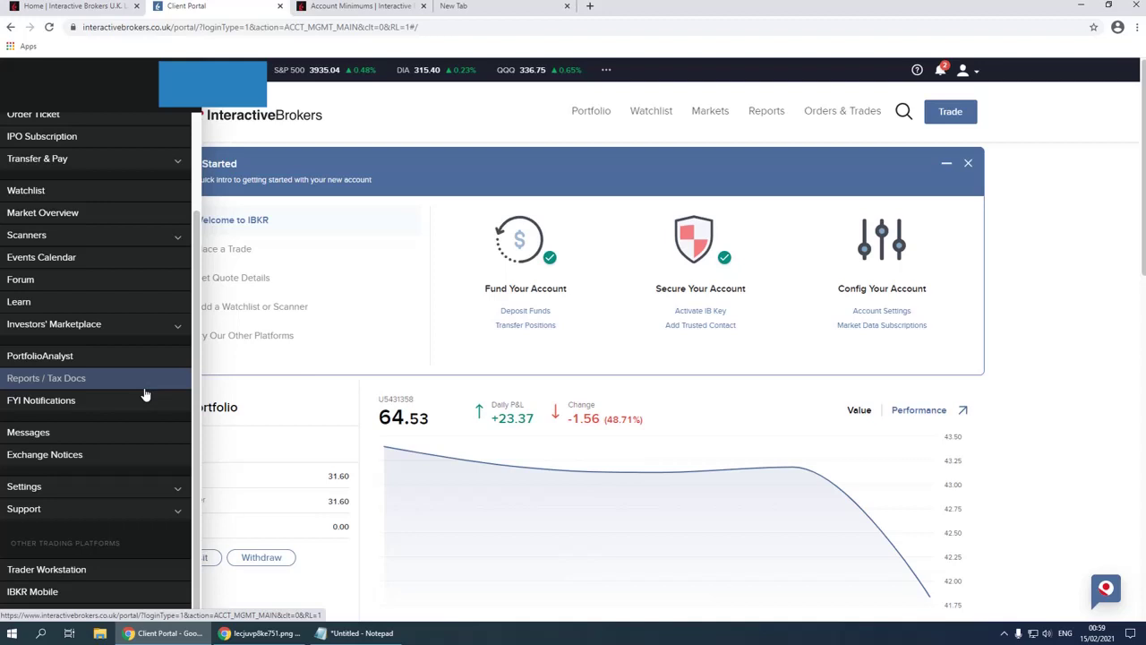
left_click(120, 486)
left_click(101, 512)
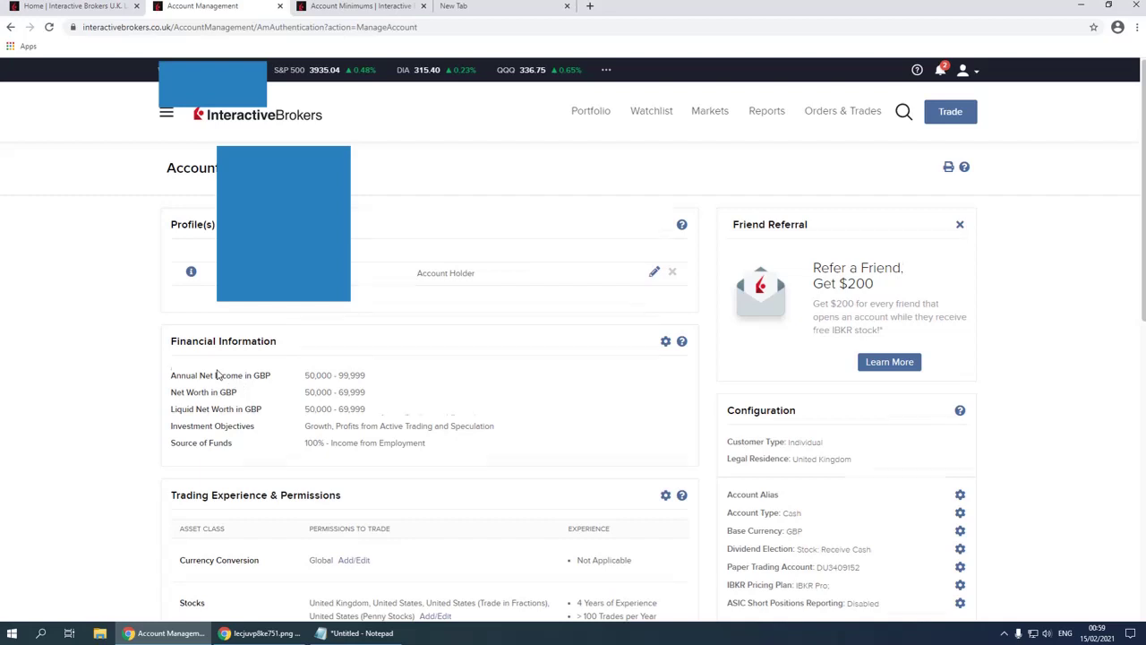
scroll(215, 376, "down", 1)
scroll(215, 374, "up", 1)
Reload the Account Settings and bring up the Trading Experience & Permissions section.
left_click(167, 112)
scroll(96, 332, "down", 1)
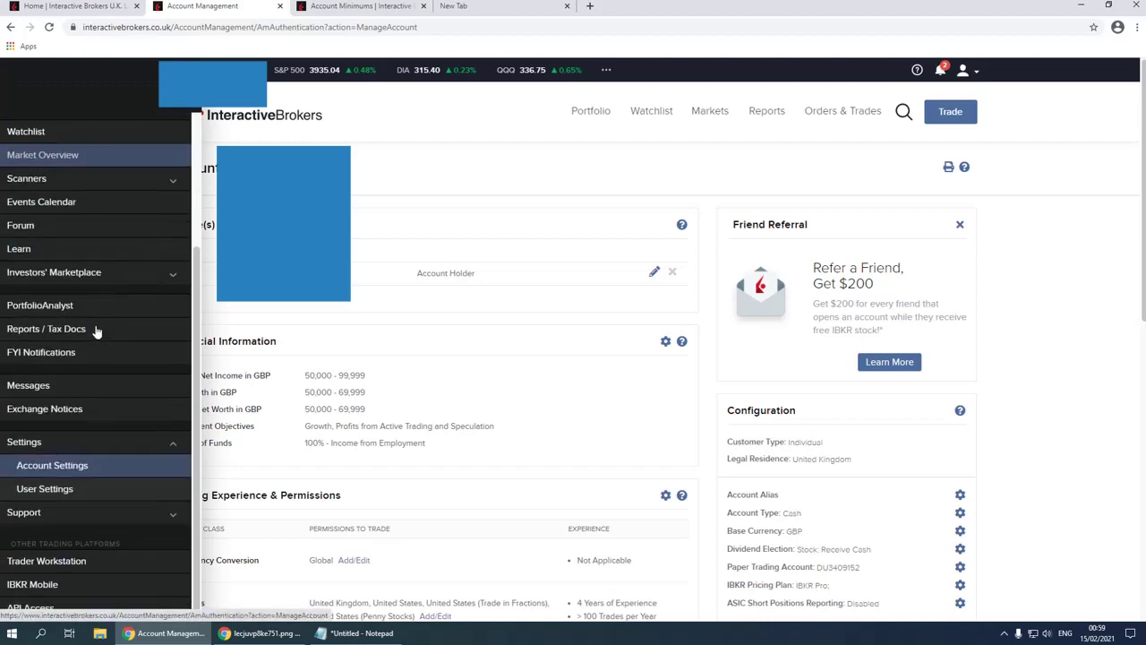
left_click(86, 466)
scroll(397, 200, "down", 5)
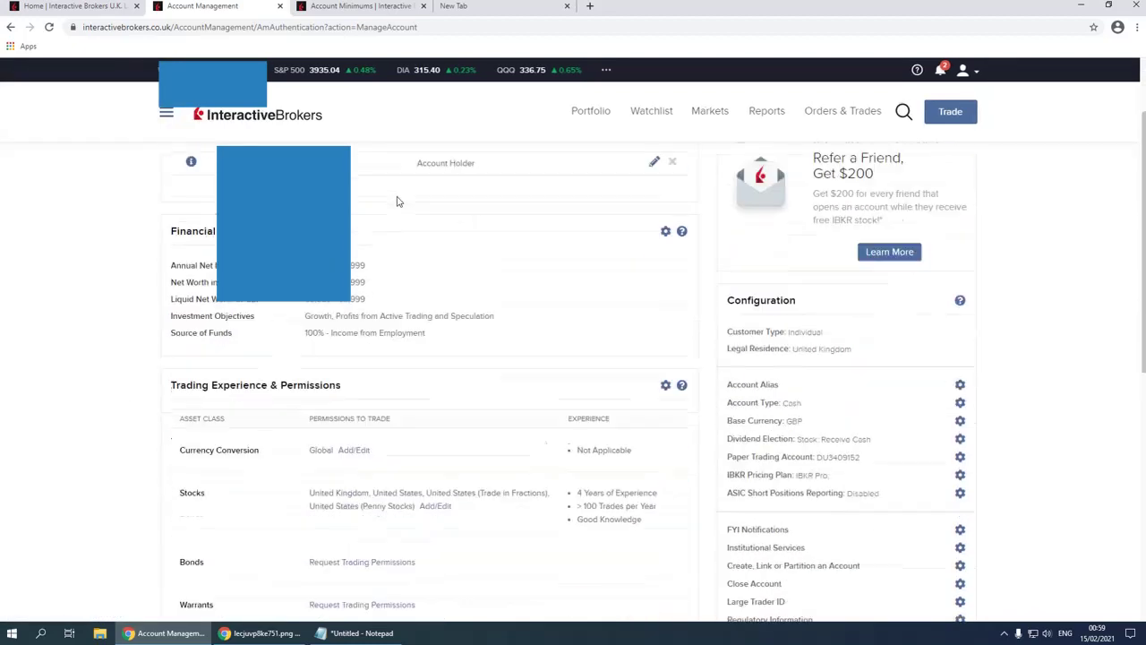
scroll(331, 305, "up", 1)
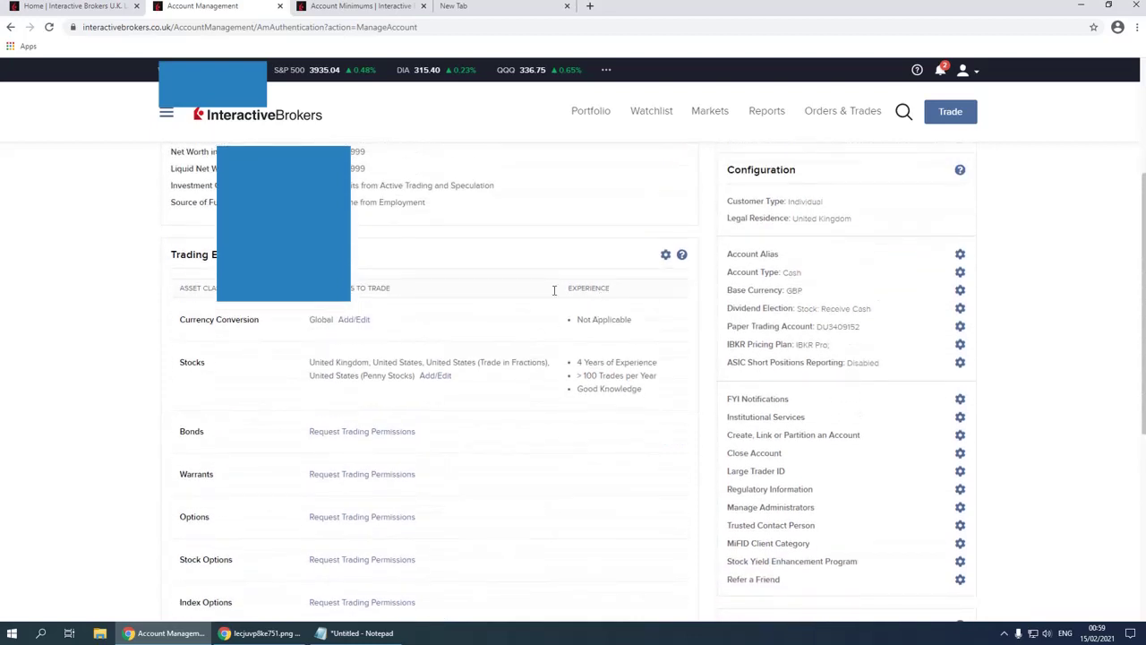
Open the trading permissions configuration, view the market locations available for Stocks, and close the list without saving.
left_click(667, 255)
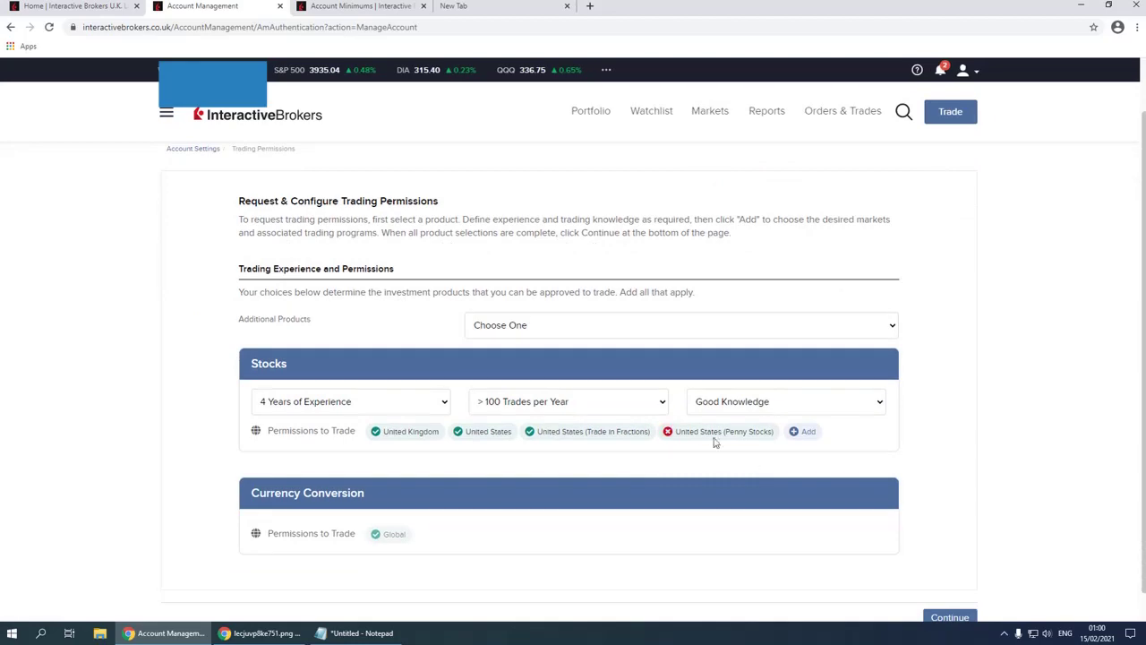
left_click(803, 432)
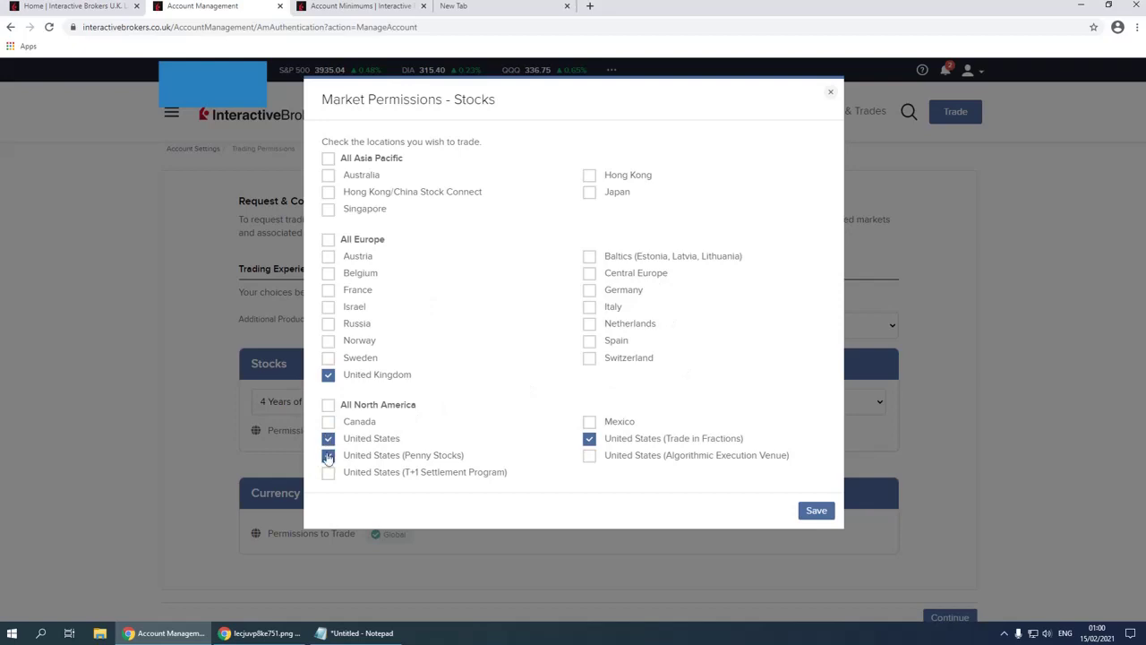
left_click(831, 95)
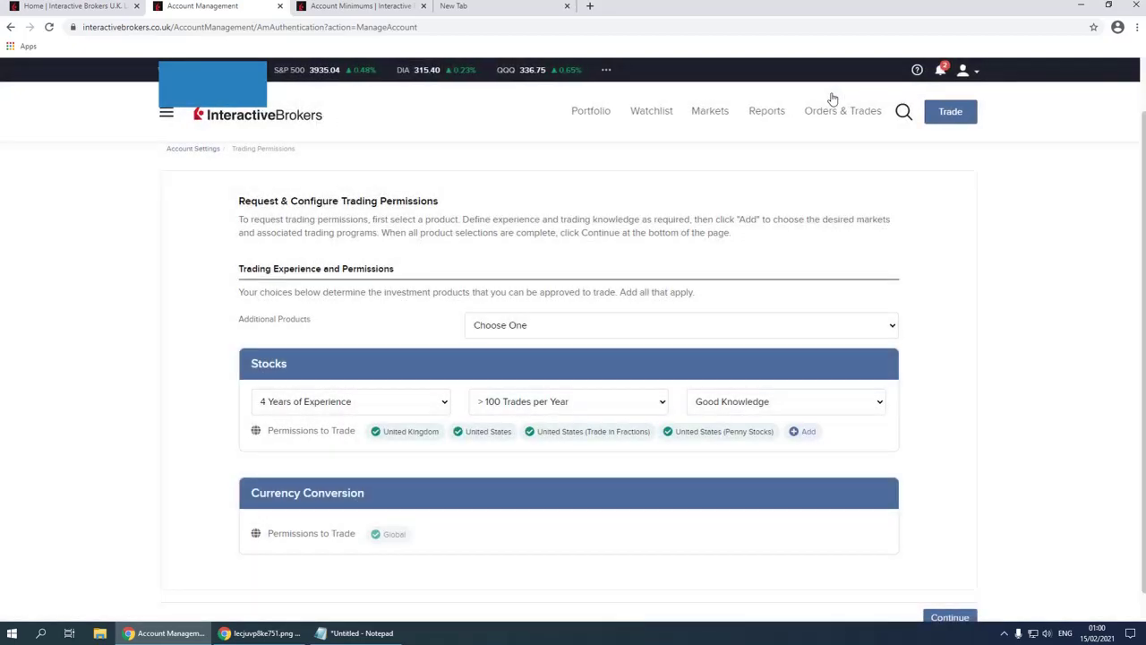
Return to the portal home page and open an order ticket for HCMC, Healthier Choices Management.
left_click(260, 126)
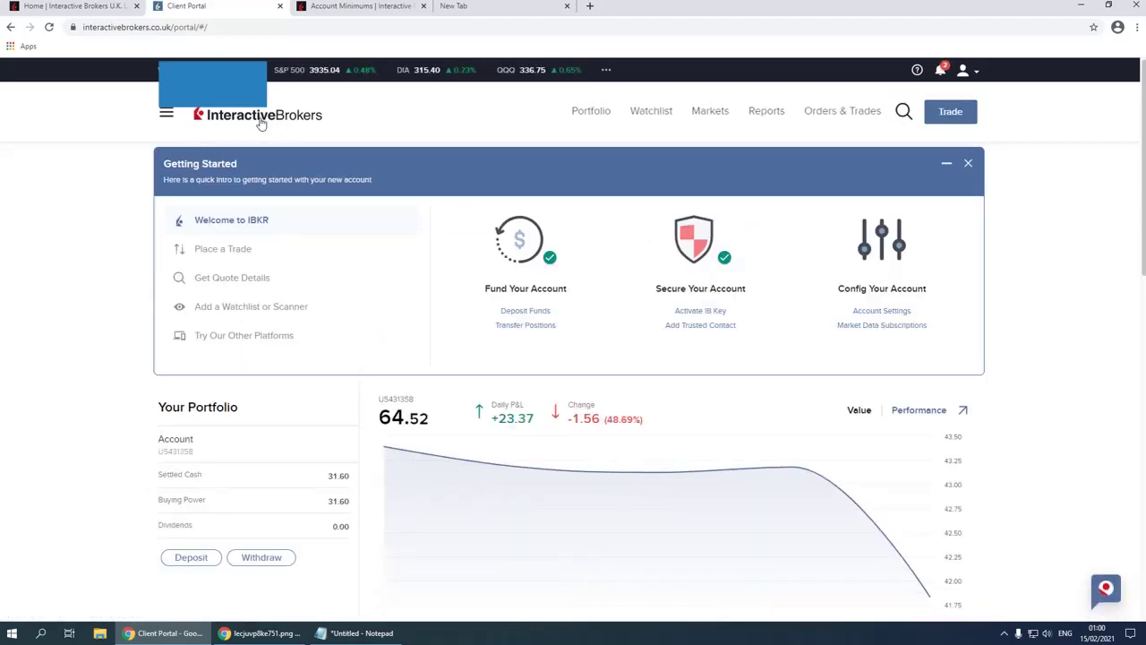
left_click(949, 112)
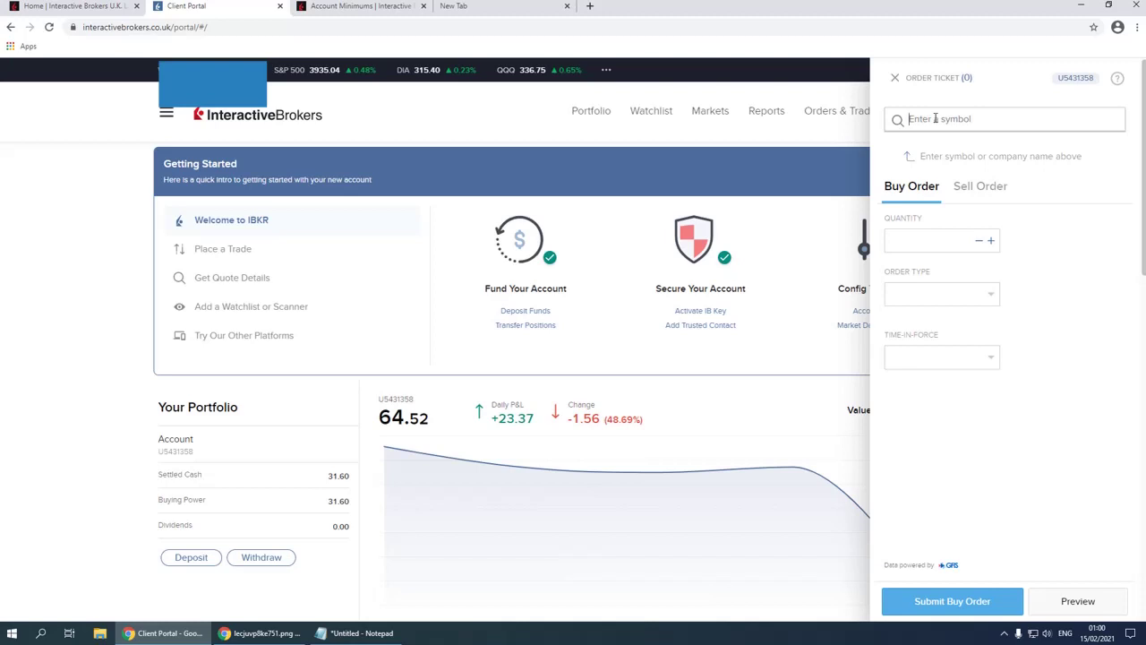
type("HCMC")
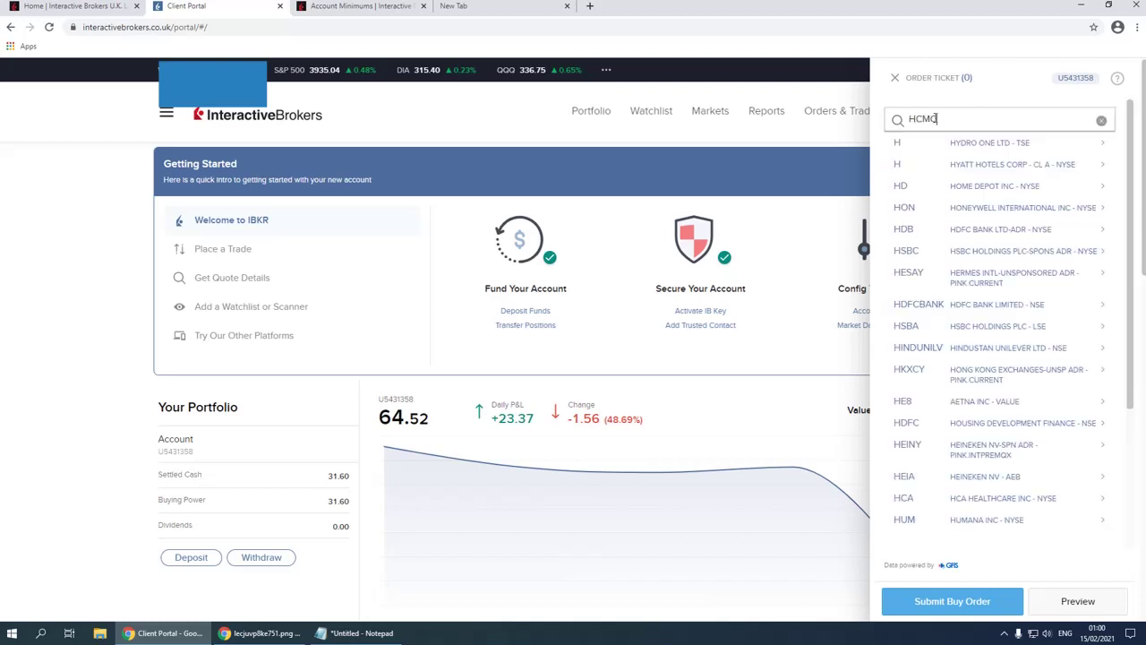
left_click(963, 148)
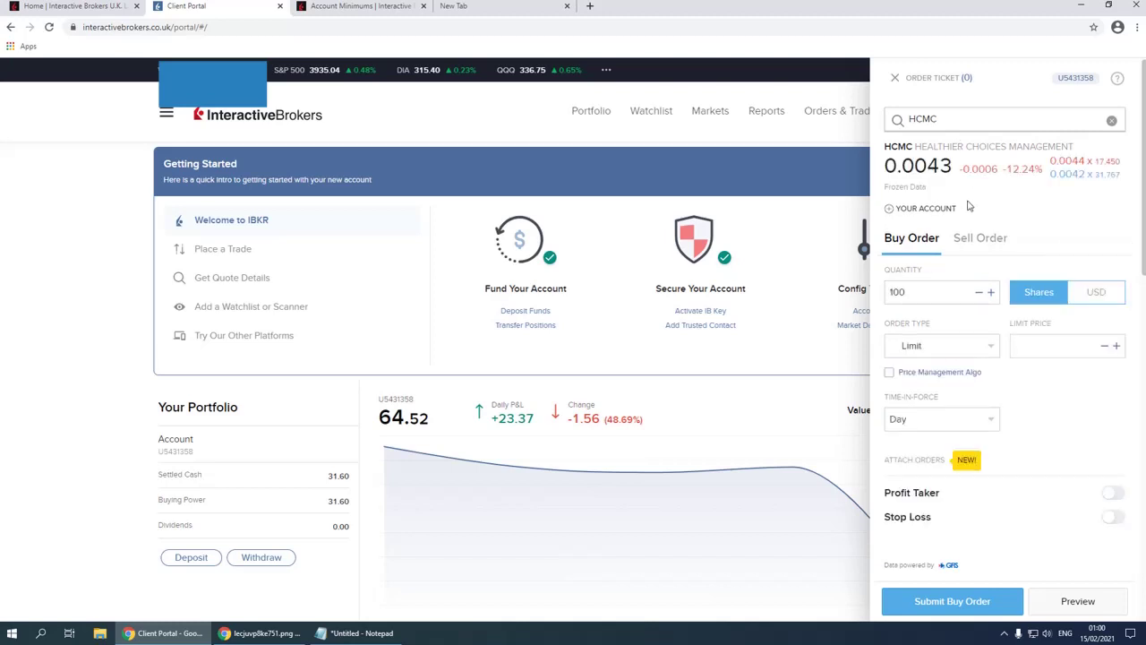
View the order types available for the HCMC buy order and close the list without changing the selection.
left_click(917, 290)
left_click(968, 346)
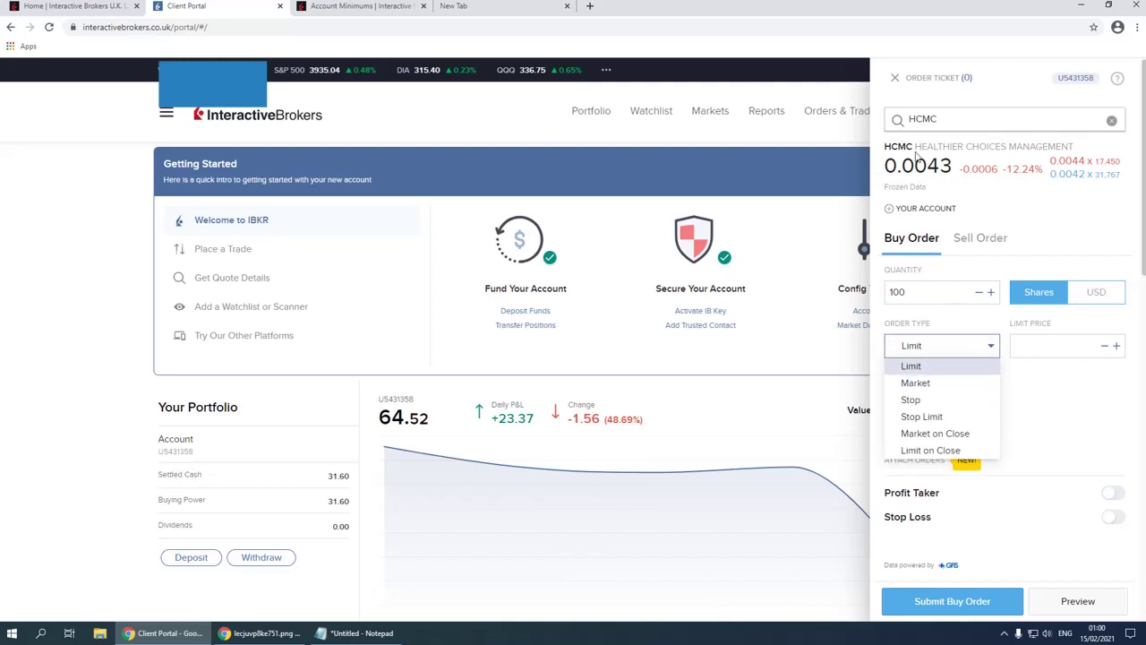
left_click(991, 348)
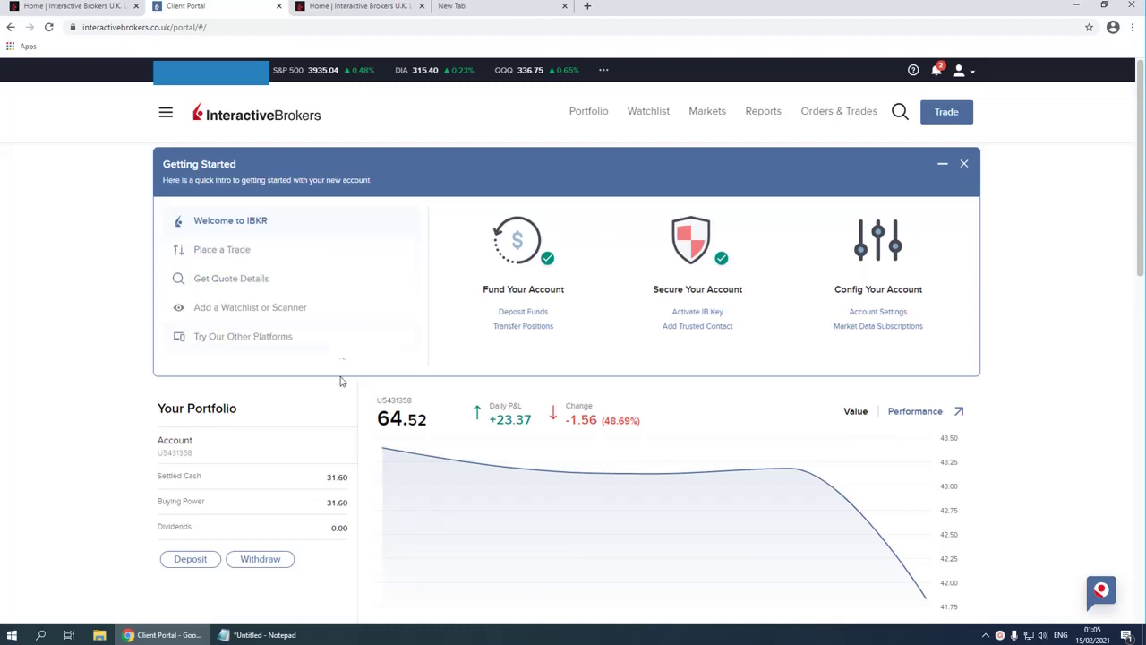
Open a new Bank Wire deposit in British pounds and look over the sending institution, account number and nickname fields.
left_click(188, 560)
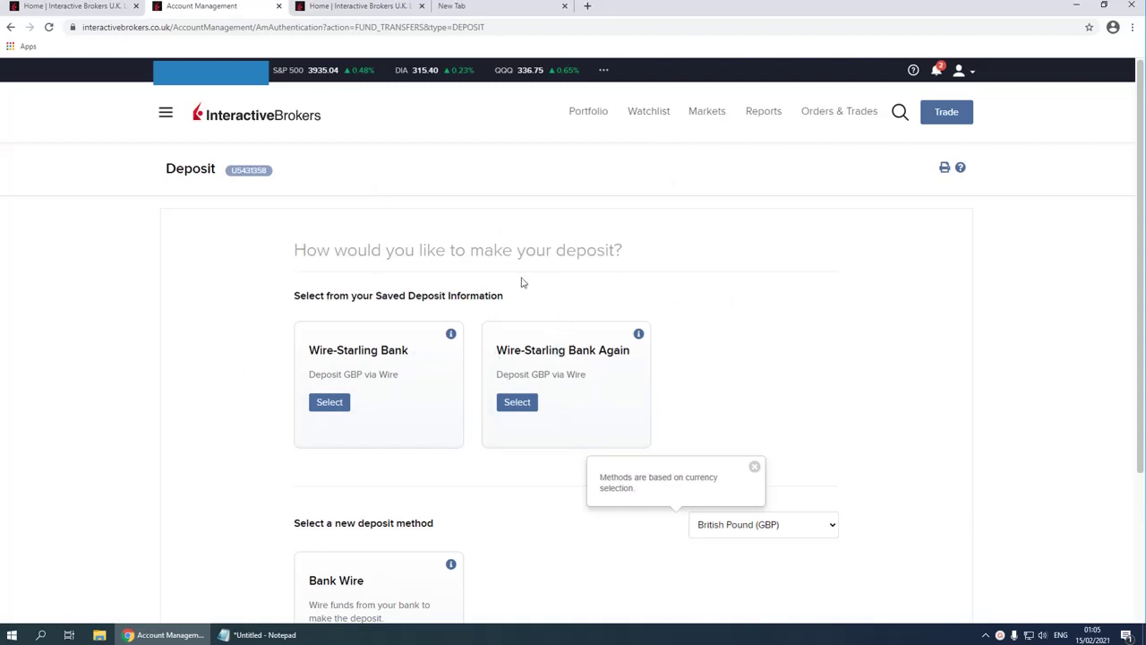
scroll(463, 432, "down", 2)
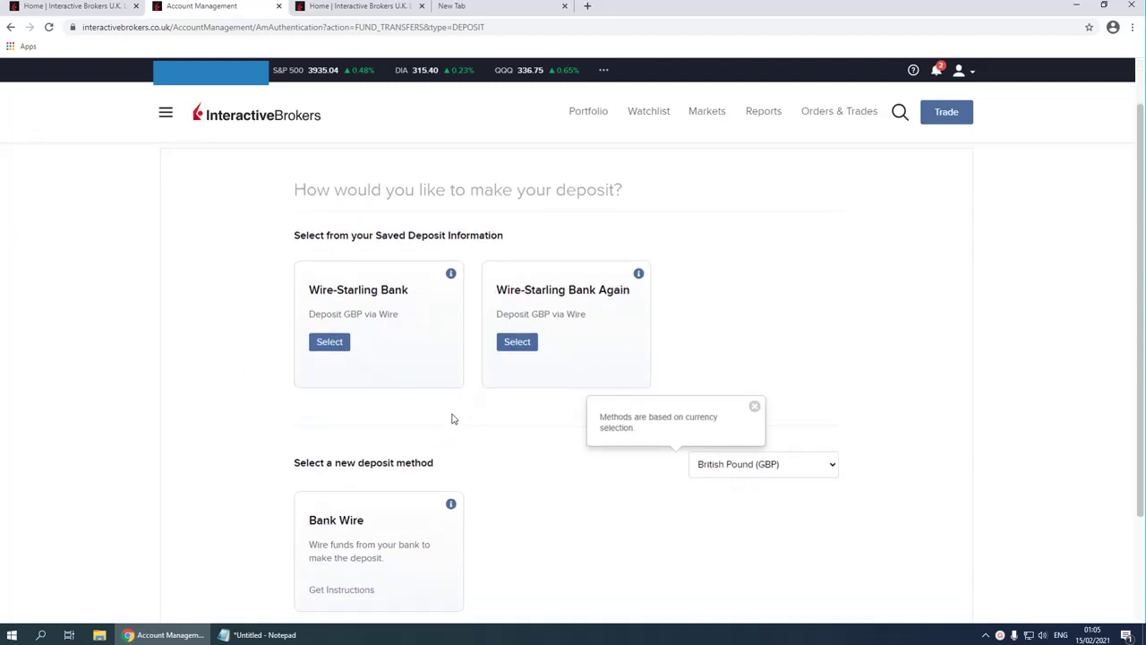
left_click(335, 398)
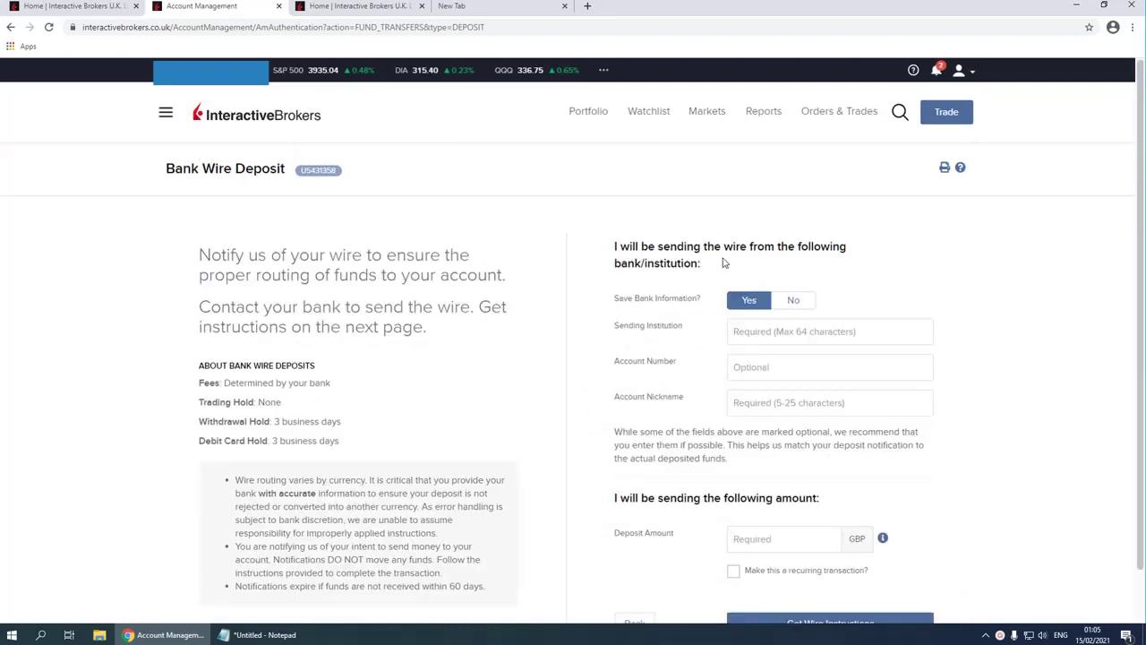
left_click(733, 336)
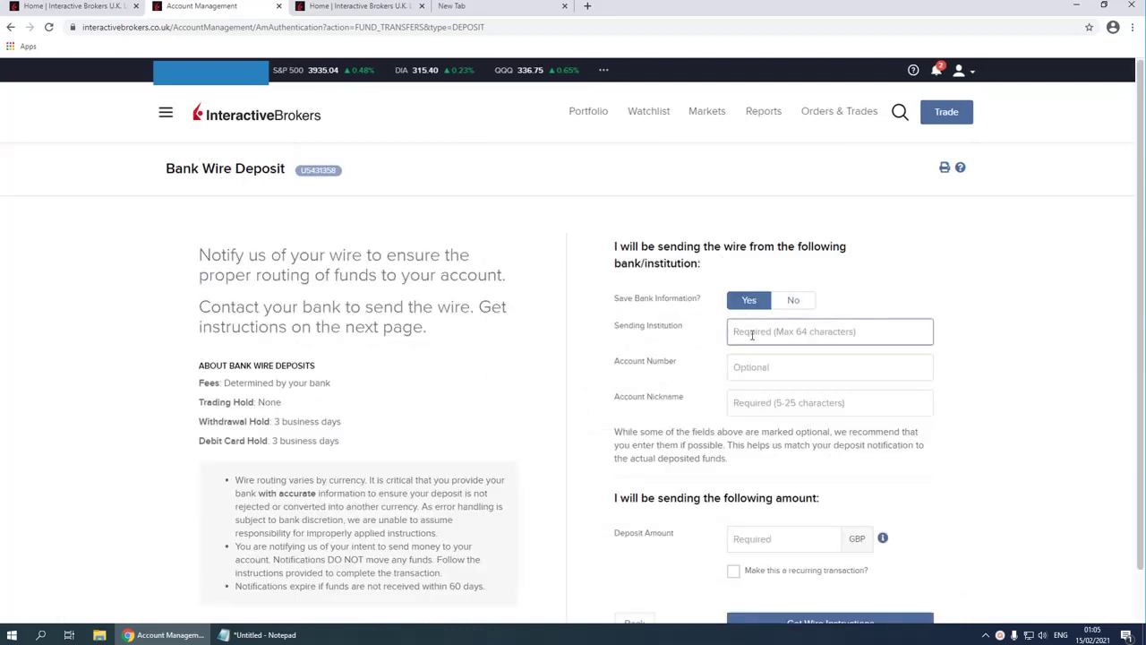
left_click(742, 369)
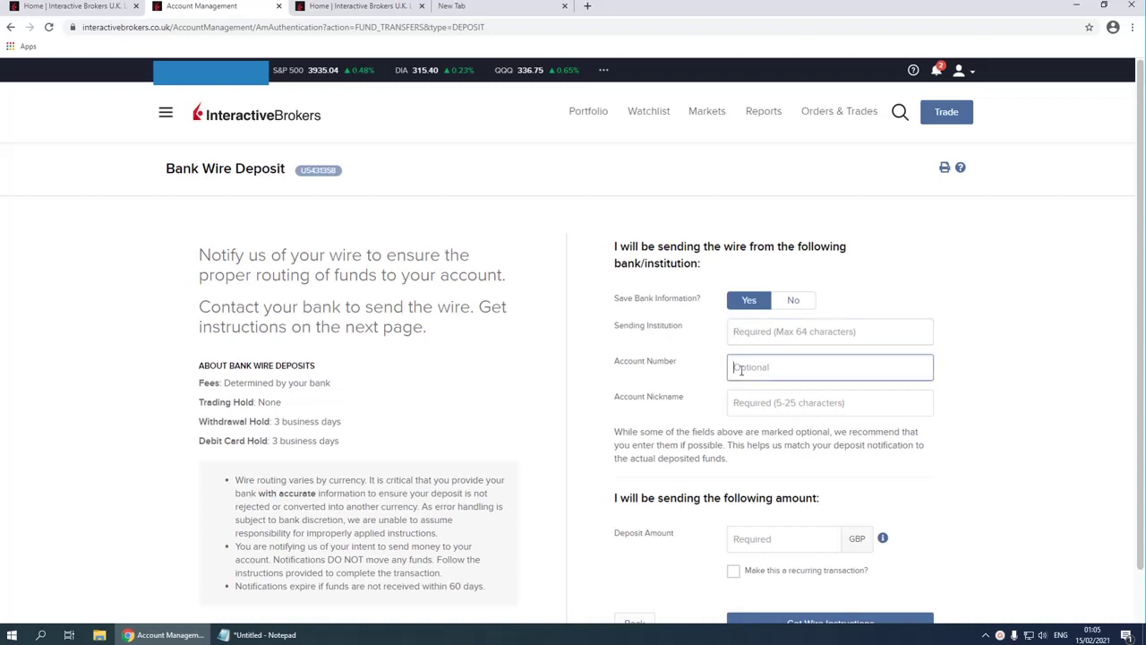
left_click(766, 403)
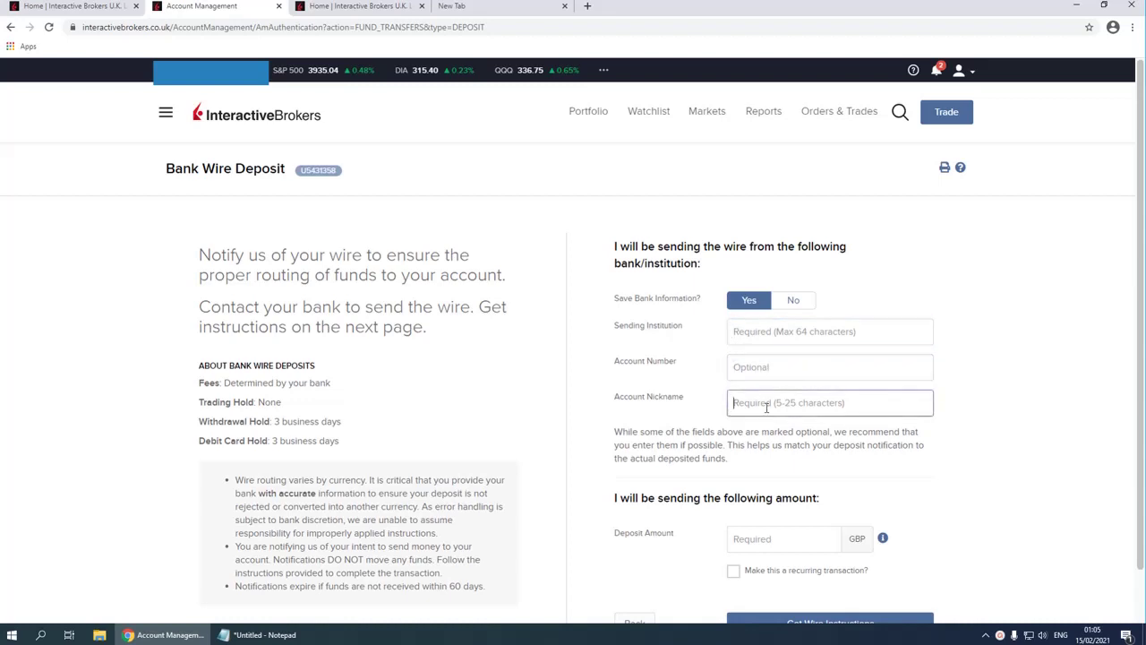
scroll(645, 358, "down", 1)
Enter a deposit amount of 10 GBP in the new bank wire form, and leave the form without requesting instructions.
left_click(815, 484)
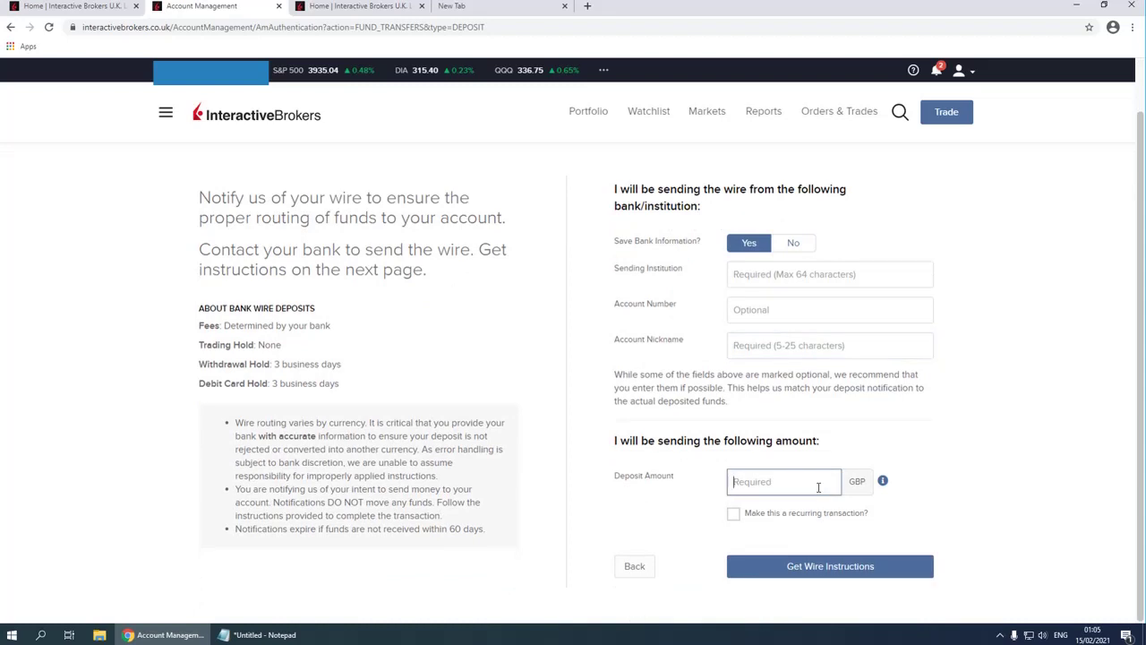
type("50")
key("BackSpace")
key("BackSpace")
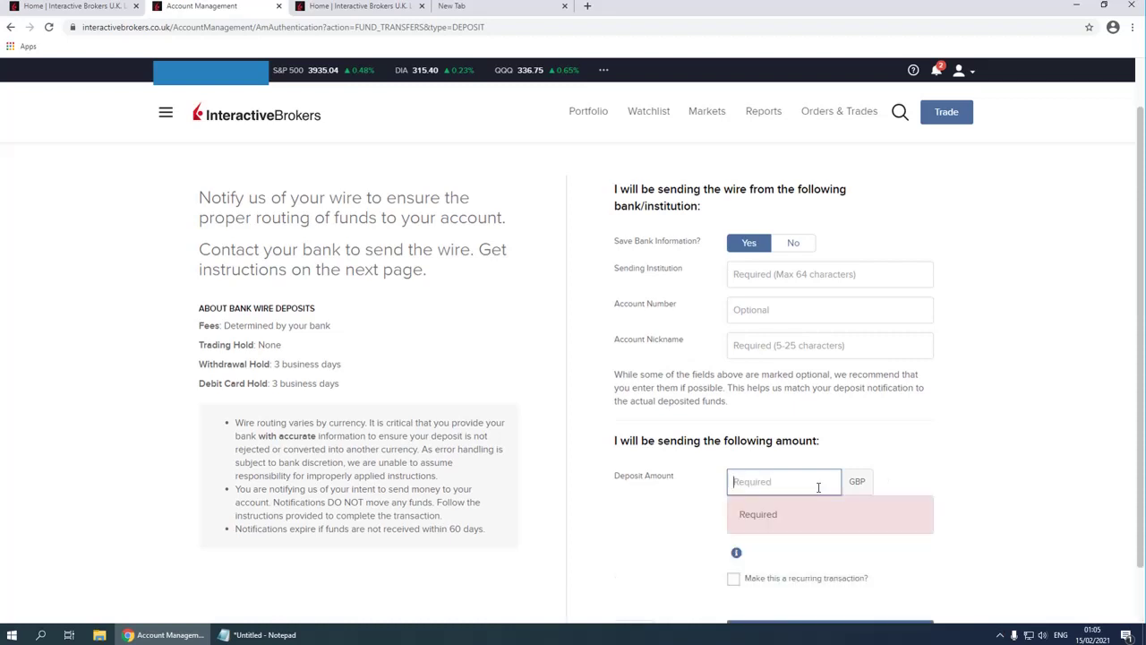
type("10")
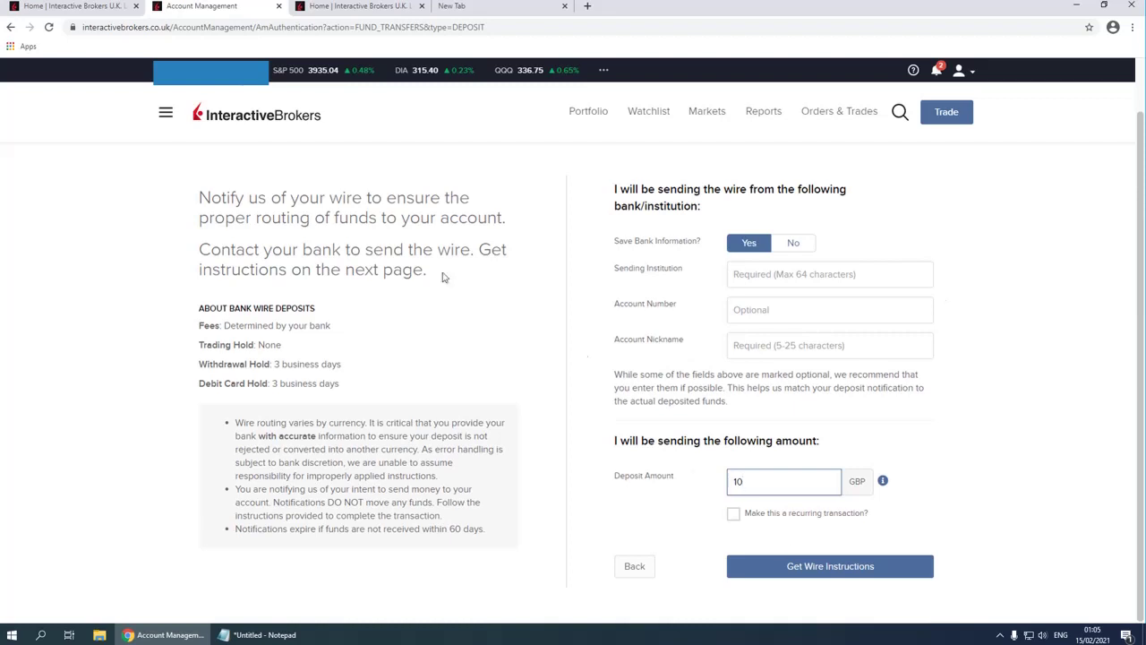
left_click(9, 29)
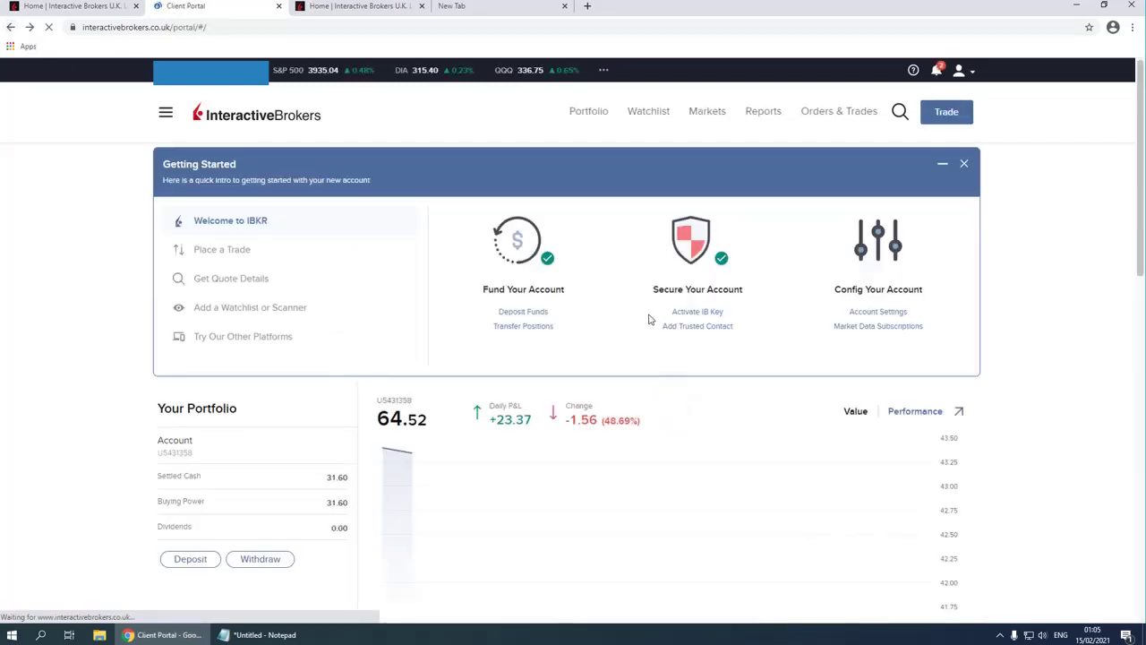
Start a deposit from the saved Starling Bank wire and get the wire instructions for 10 GBP.
left_click(185, 562)
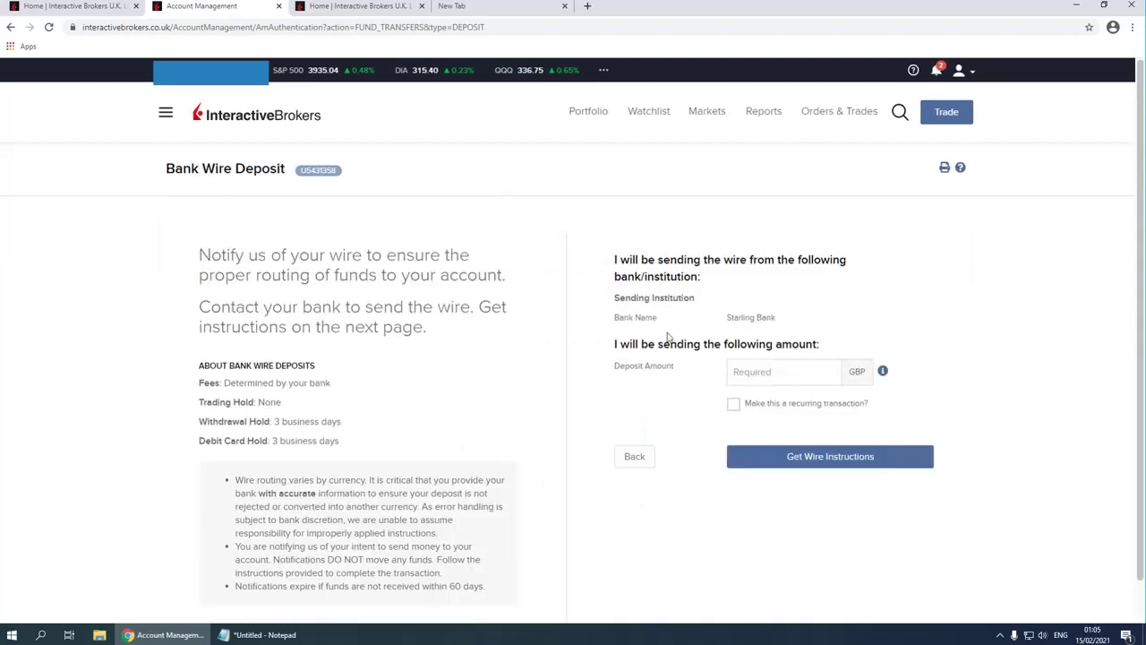
left_click(803, 443)
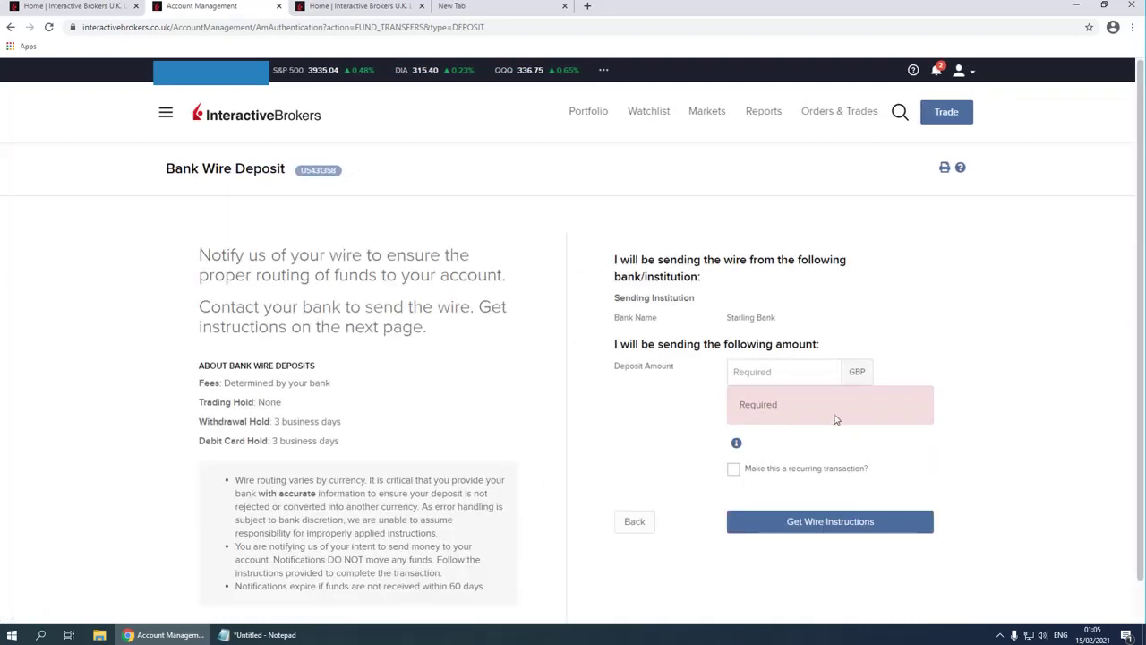
left_click(775, 376)
type("10")
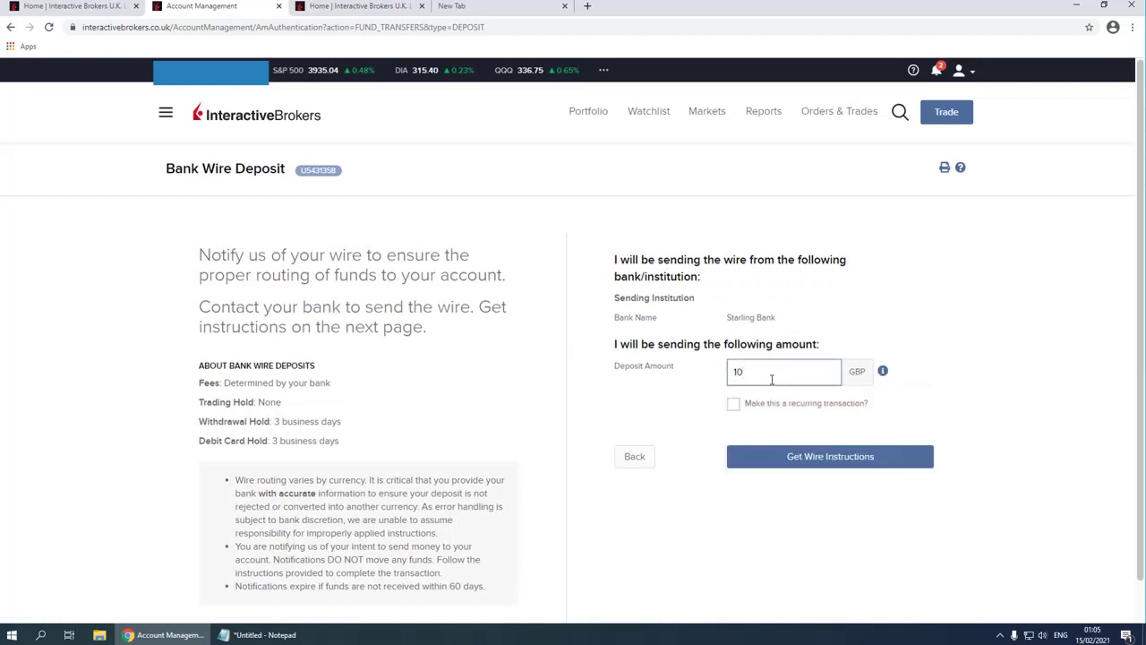
left_click(824, 463)
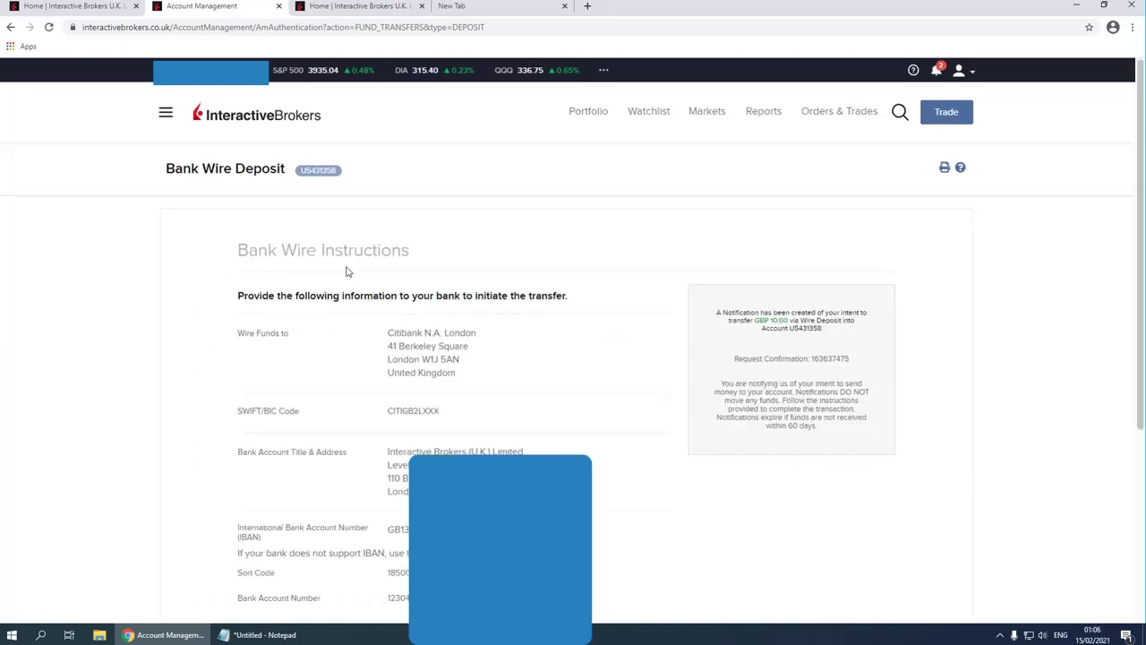
Examine the SWIFT/BIC code, sort code, bank account number, and account title and address in the wire instructions.
scroll(349, 272, "down", 2)
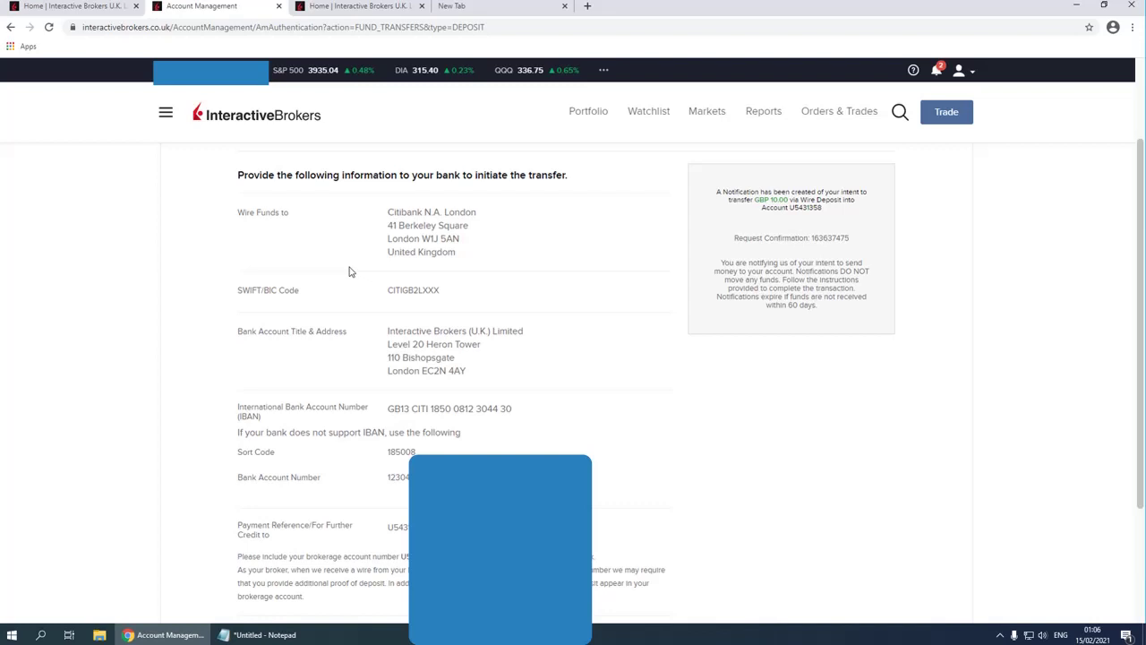
left_click_drag(238, 296, 461, 298)
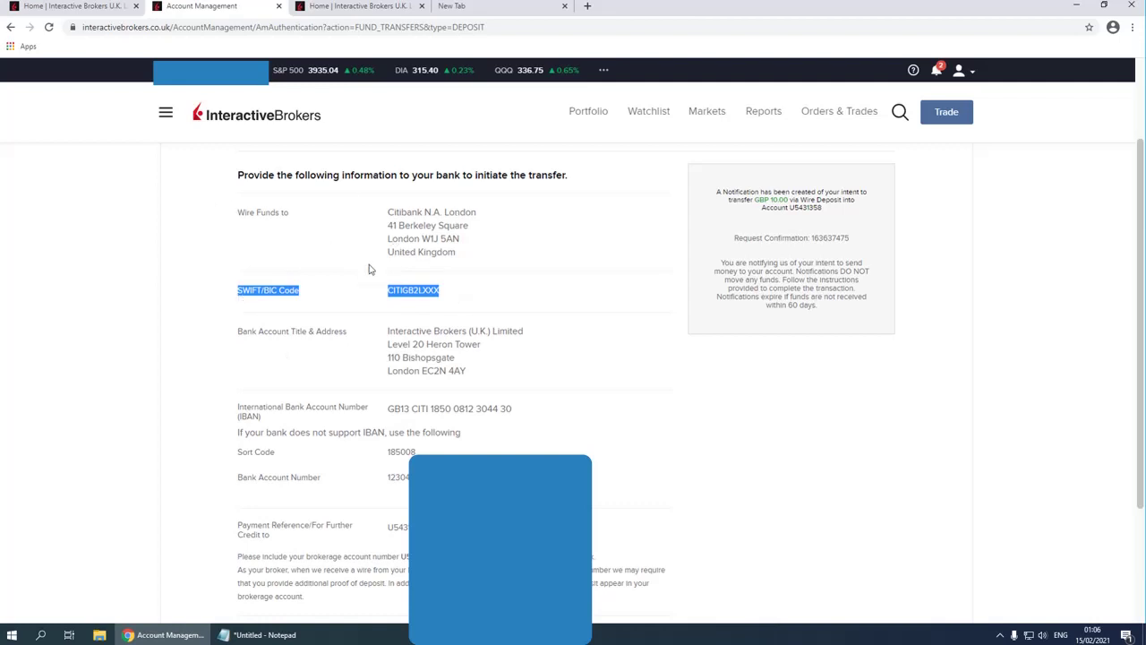
scroll(371, 269, "down", 1)
double_click(393, 392)
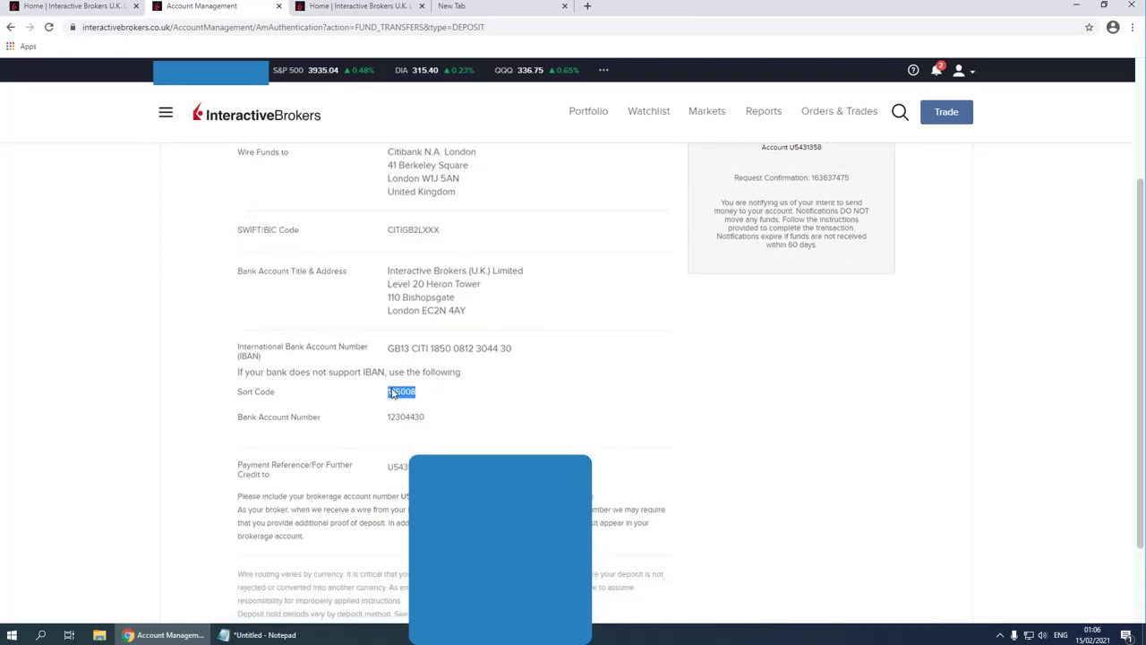
double_click(399, 417)
scroll(536, 365, "up", 1)
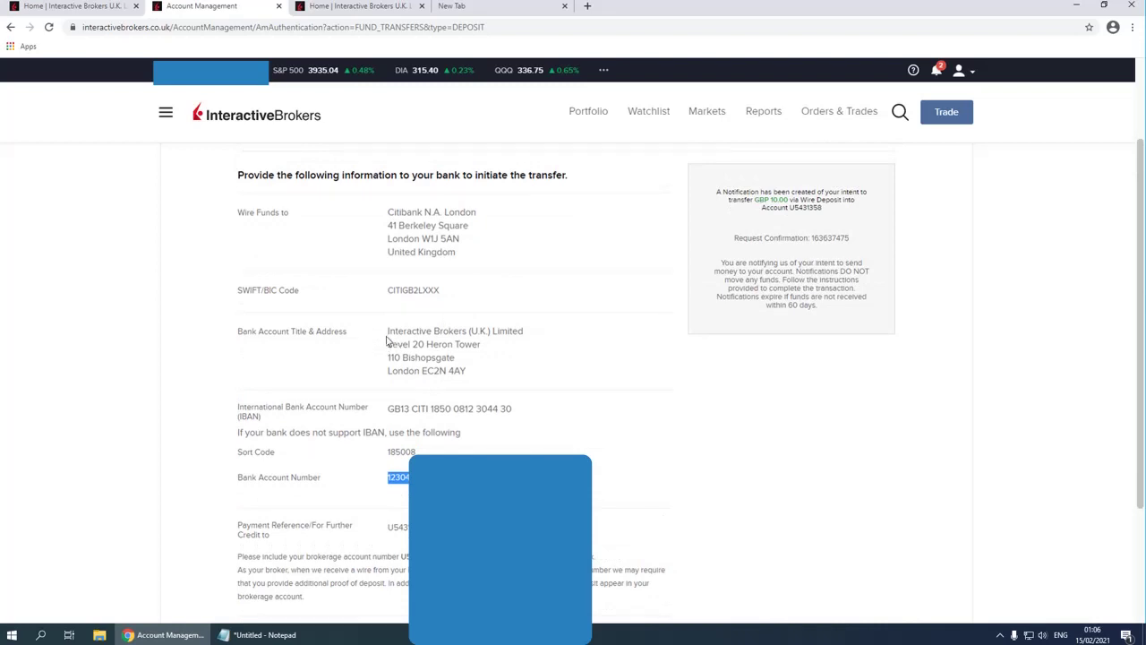
left_click_drag(392, 334, 508, 376)
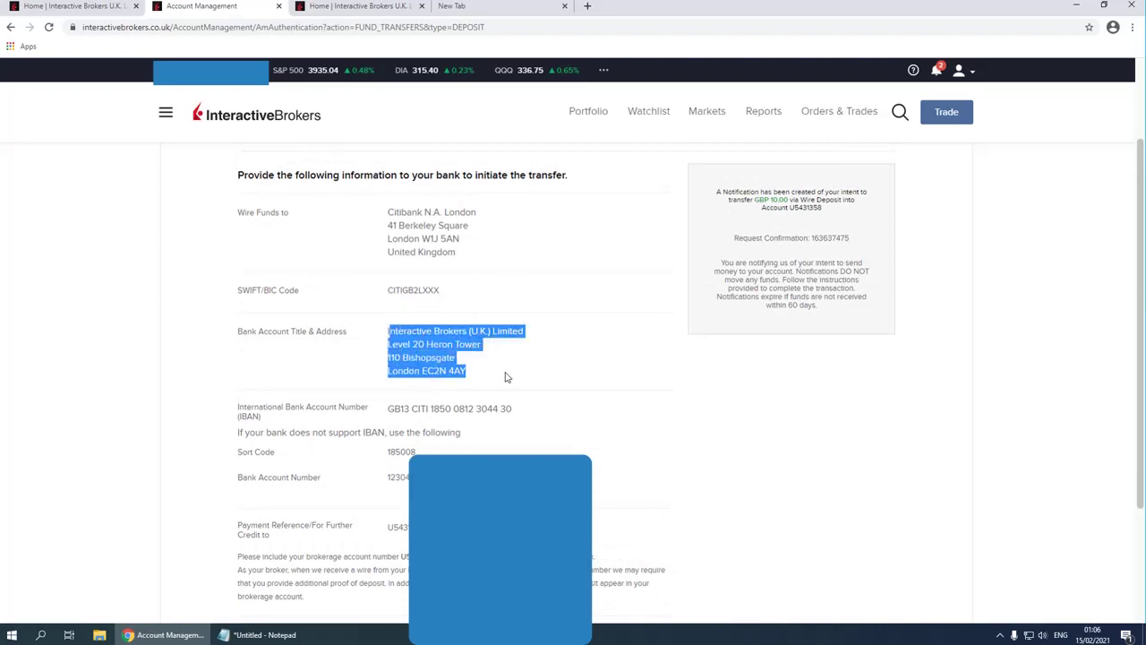
scroll(152, 301, "down", 1)
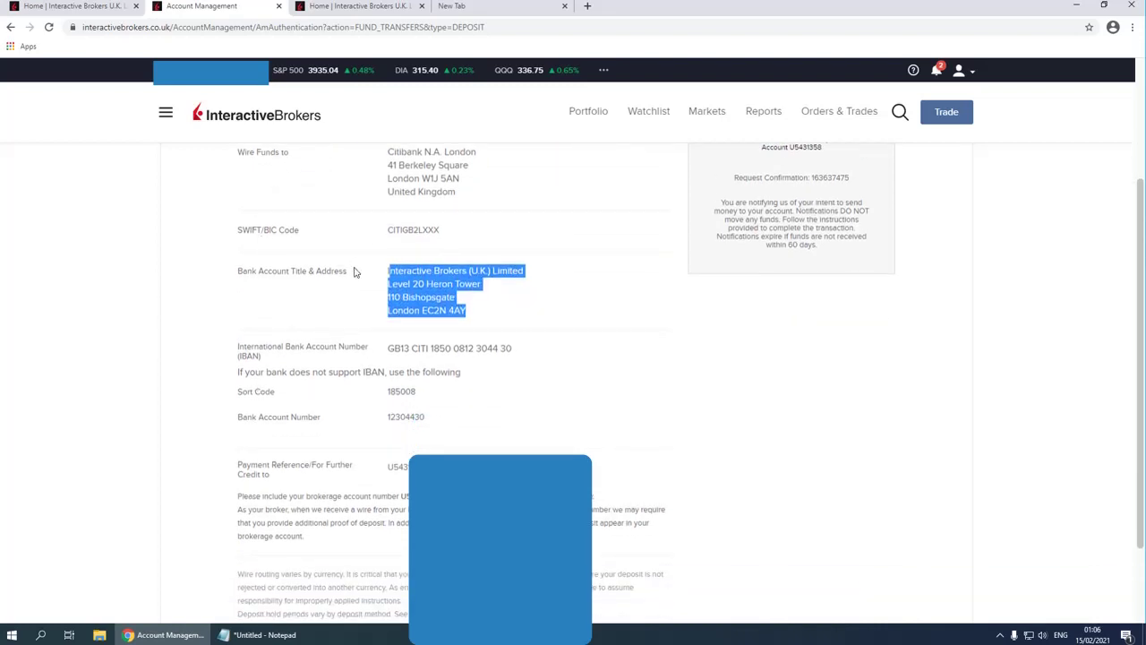
Review the Bank Wire Instructions from the heading down to the payment reference.
scroll(357, 273, "up", 3)
left_click_drag(239, 251, 450, 256)
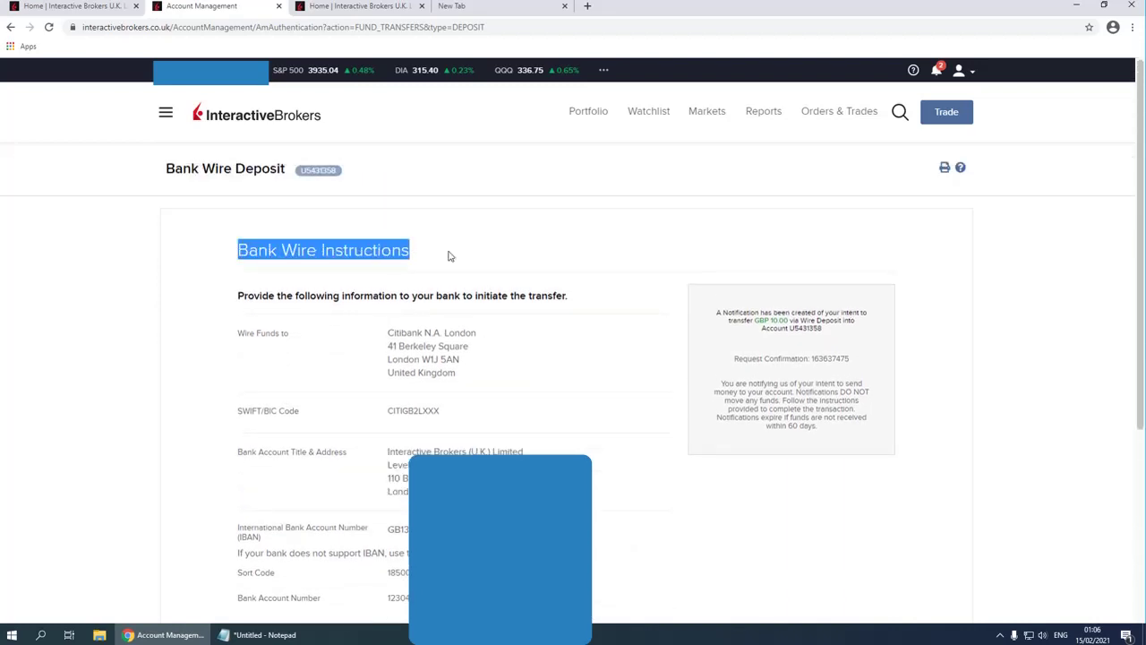
scroll(416, 254, "down", 2)
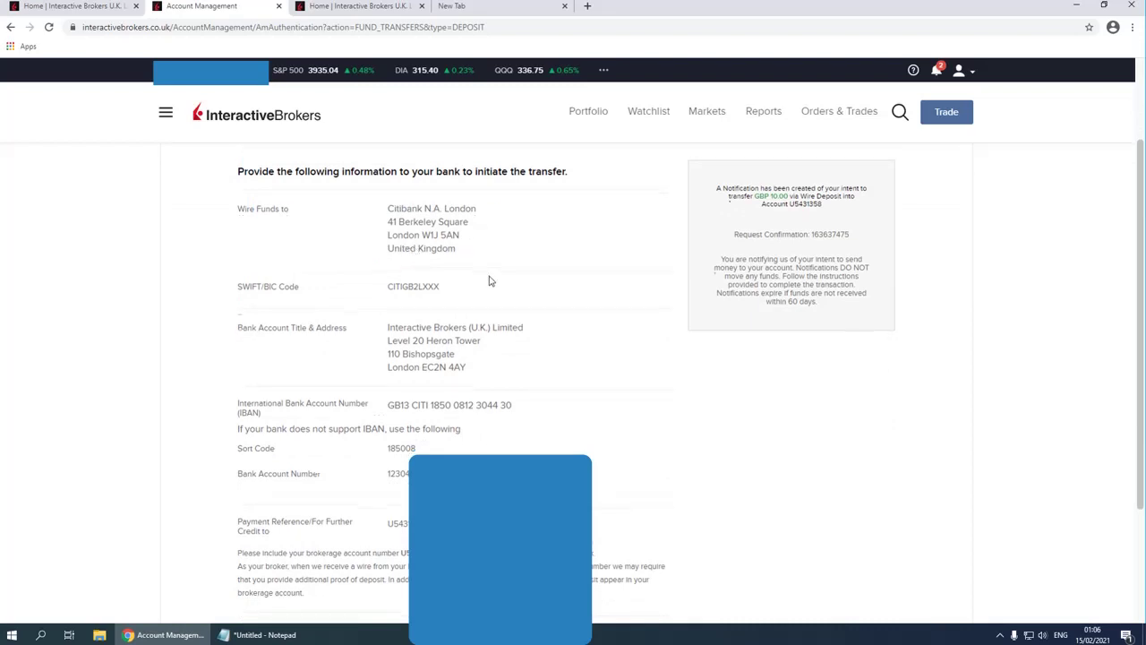
scroll(491, 287, "down", 1)
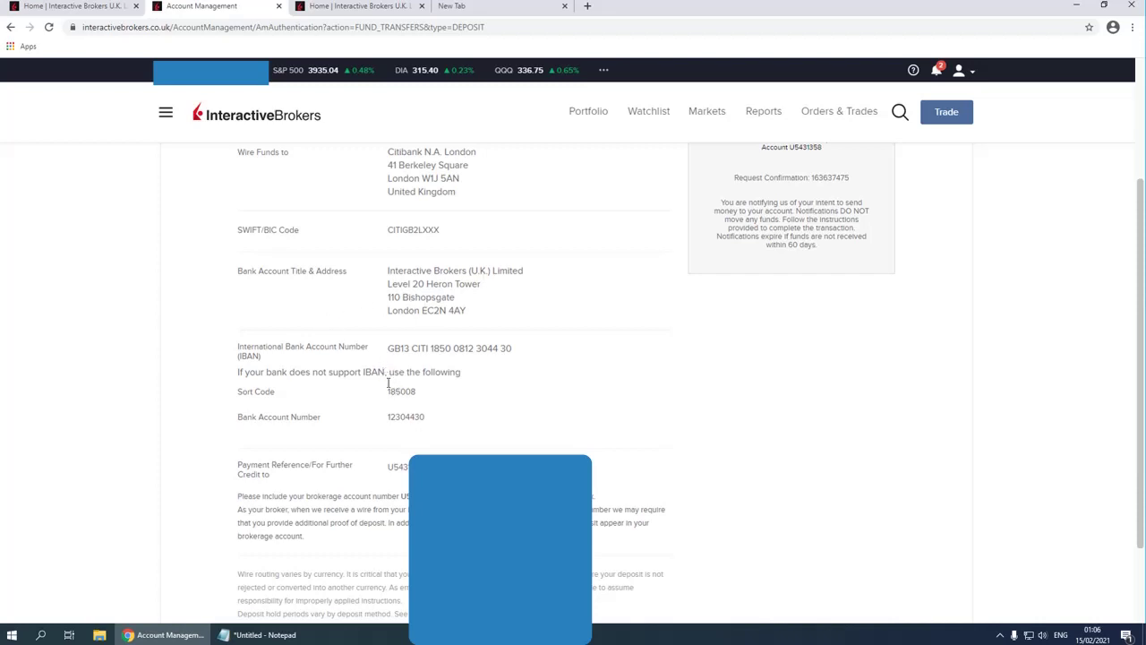
double_click(399, 472)
scroll(510, 314, "up", 2)
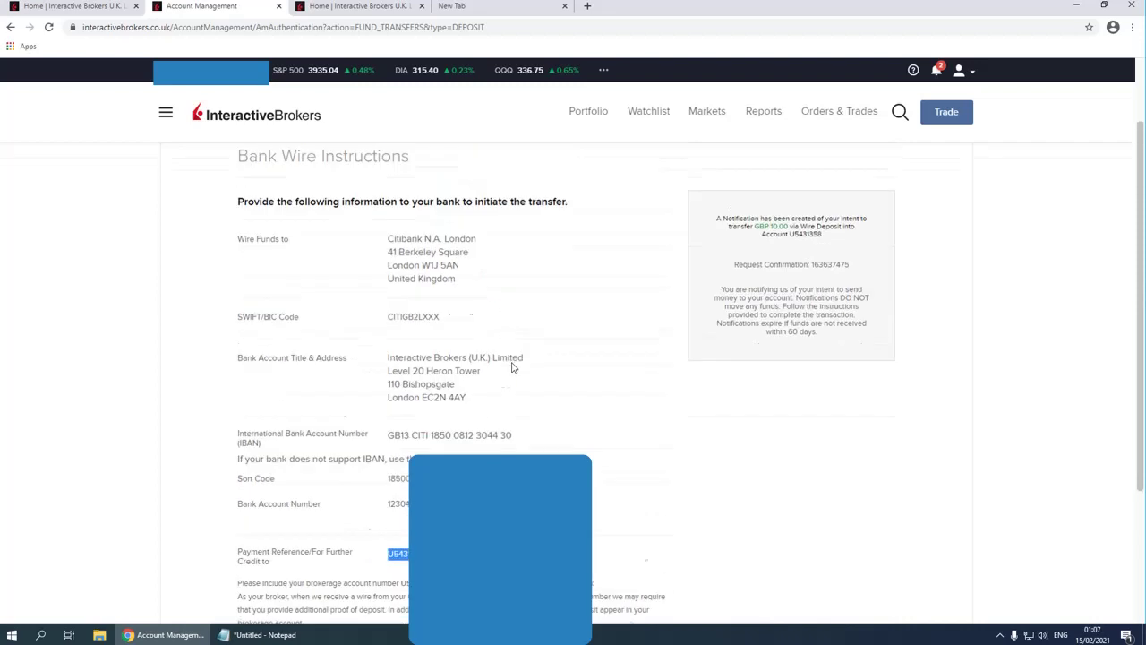
Return to the portal home page, look over it, and open the Convert Currency order ticket.
left_click(169, 116)
left_click(22, 136)
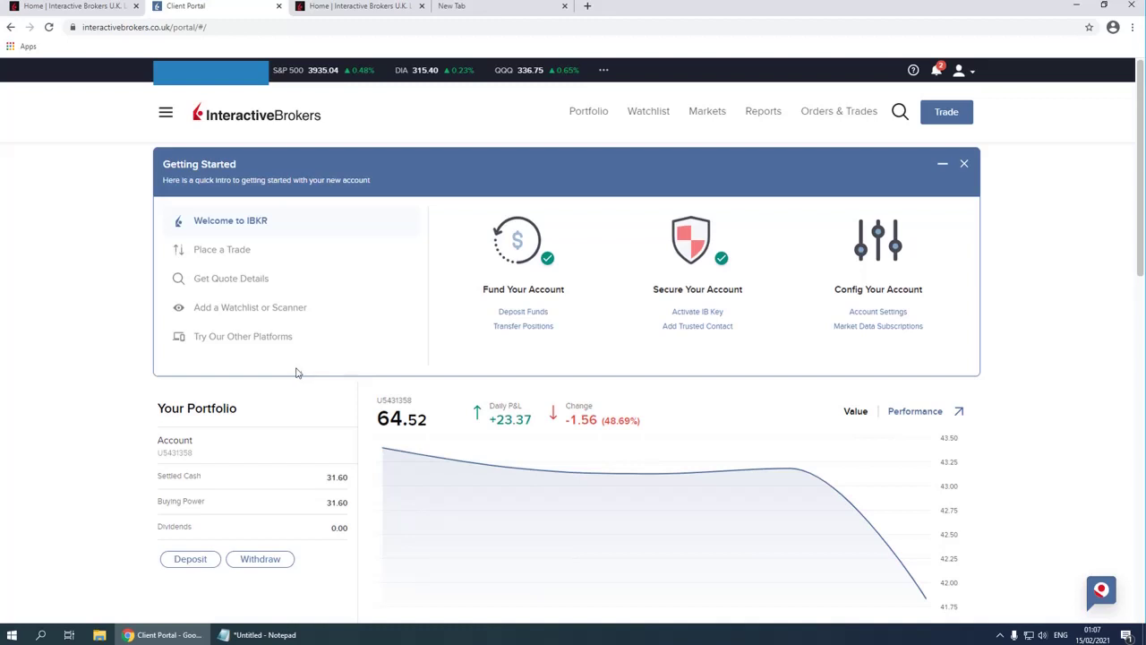
scroll(295, 374, "down", 4)
scroll(274, 374, "up", 4)
left_click(166, 113)
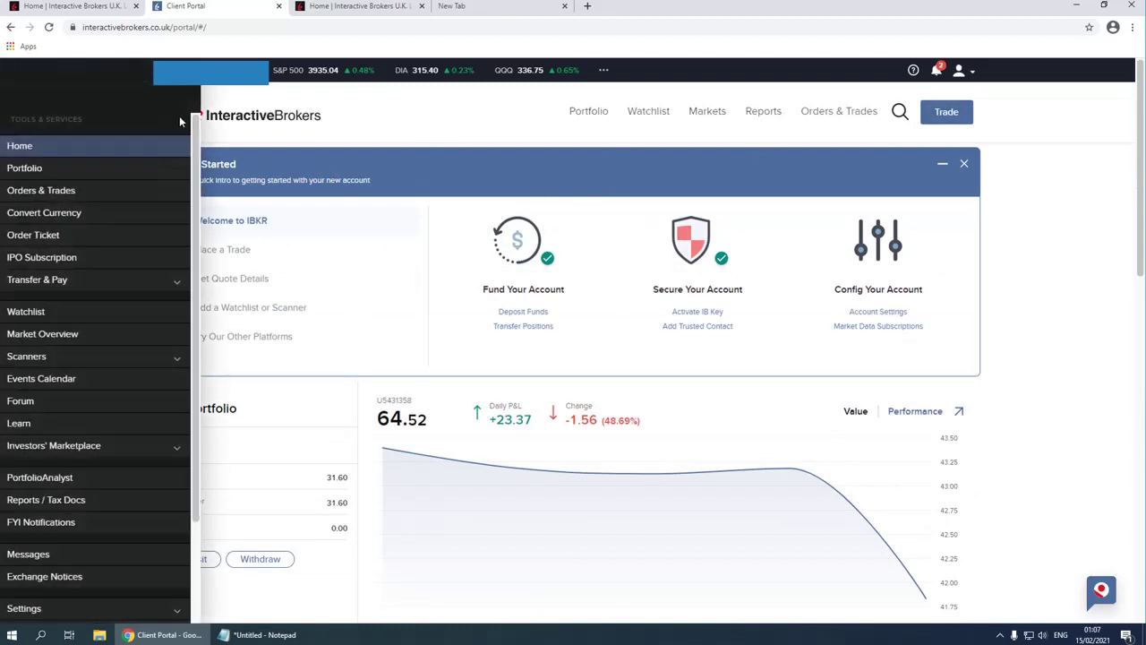
left_click(44, 215)
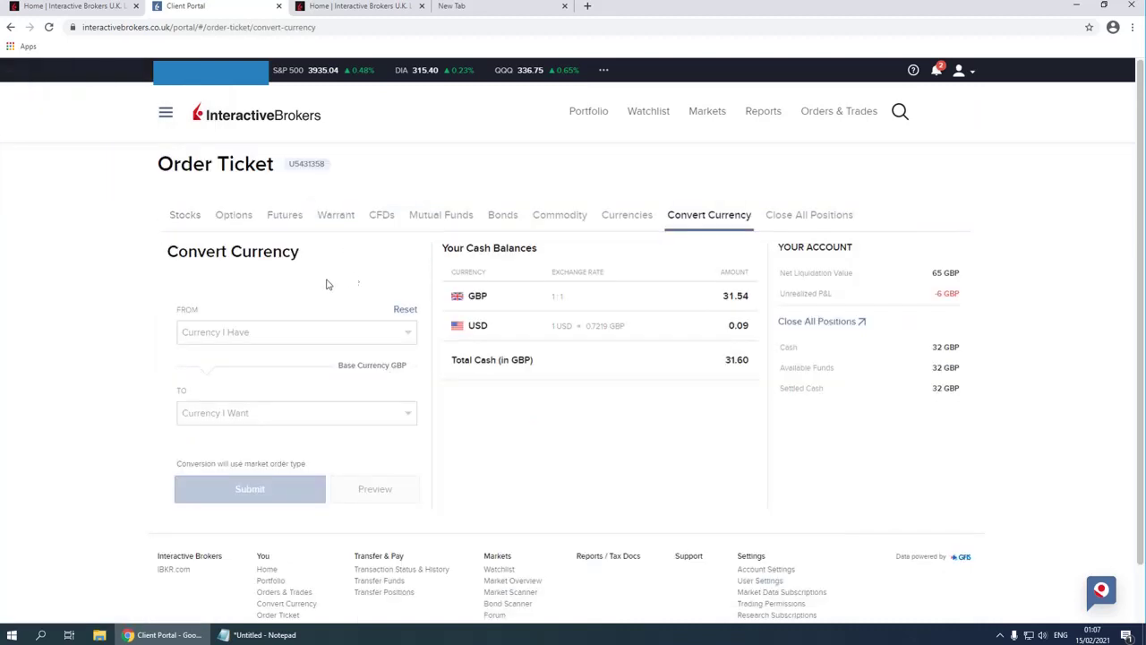
Set the currency conversion from GBP to USD.
left_click(237, 333)
left_click(215, 354)
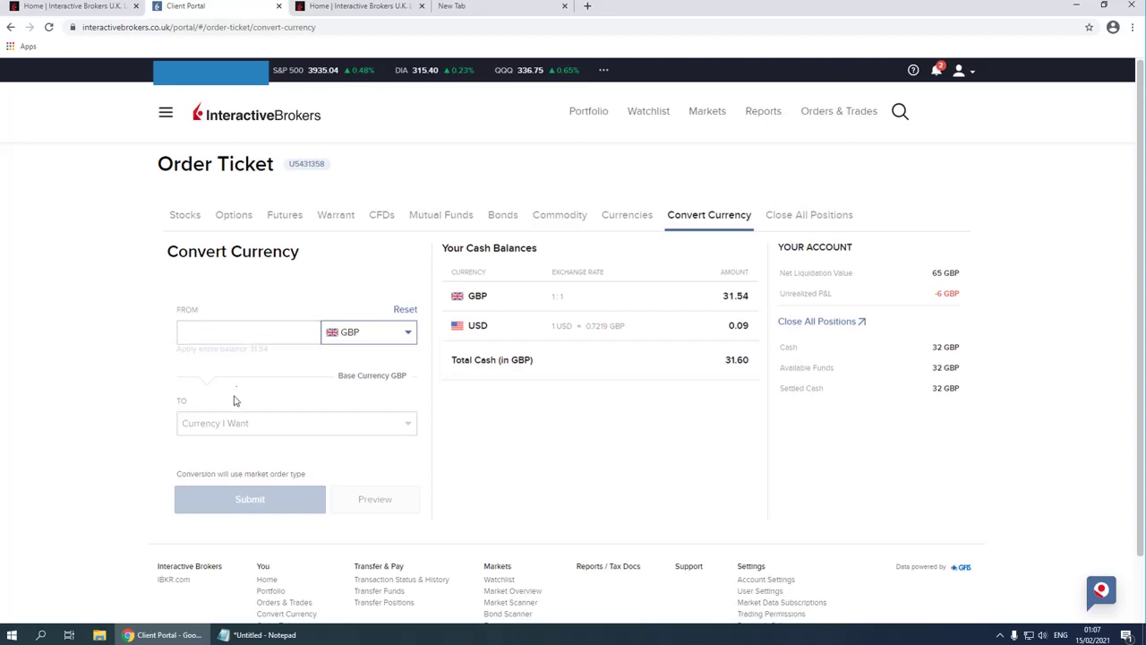
left_click(235, 423)
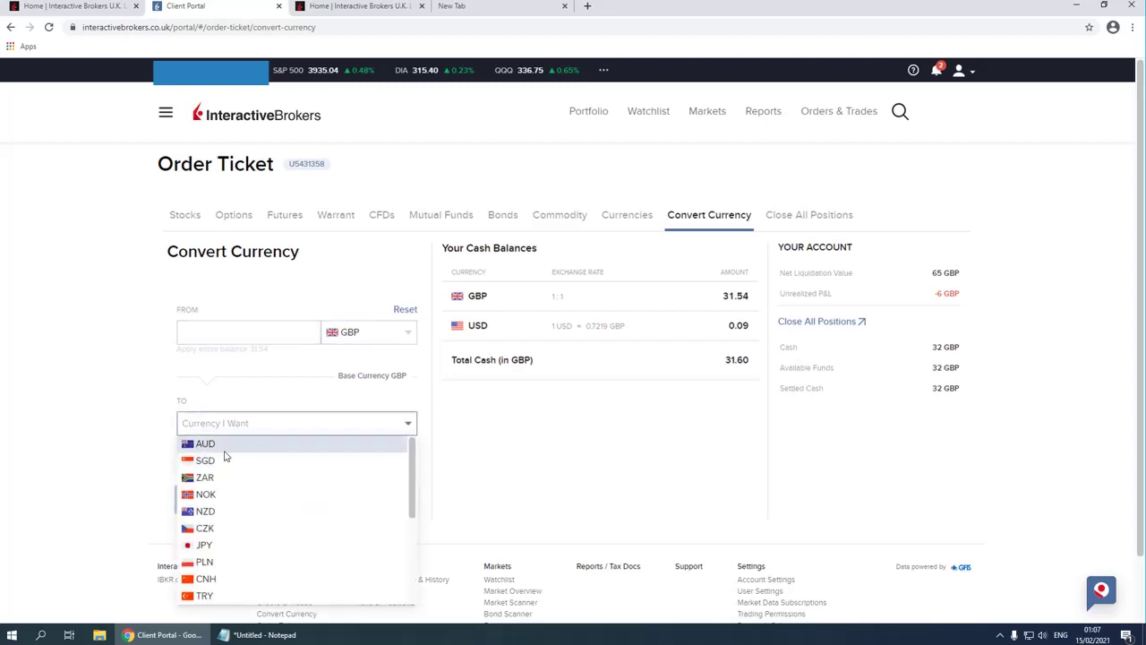
scroll(226, 458, "down", 6)
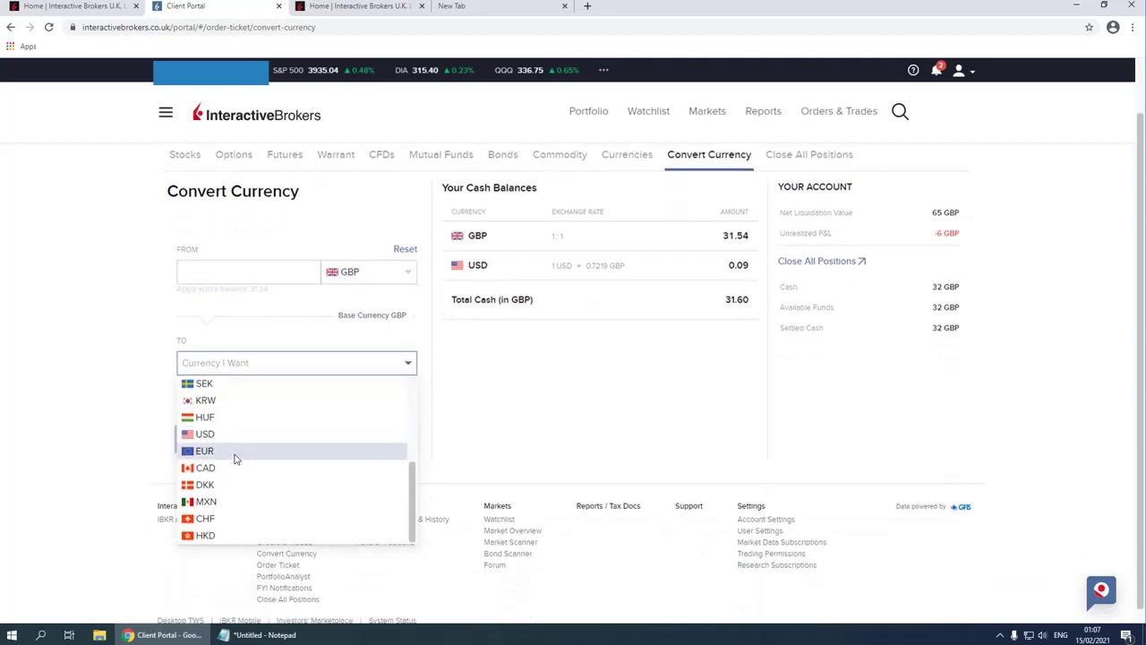
left_click(230, 434)
Set the amount to convert to 1 GBP.
left_click(247, 363)
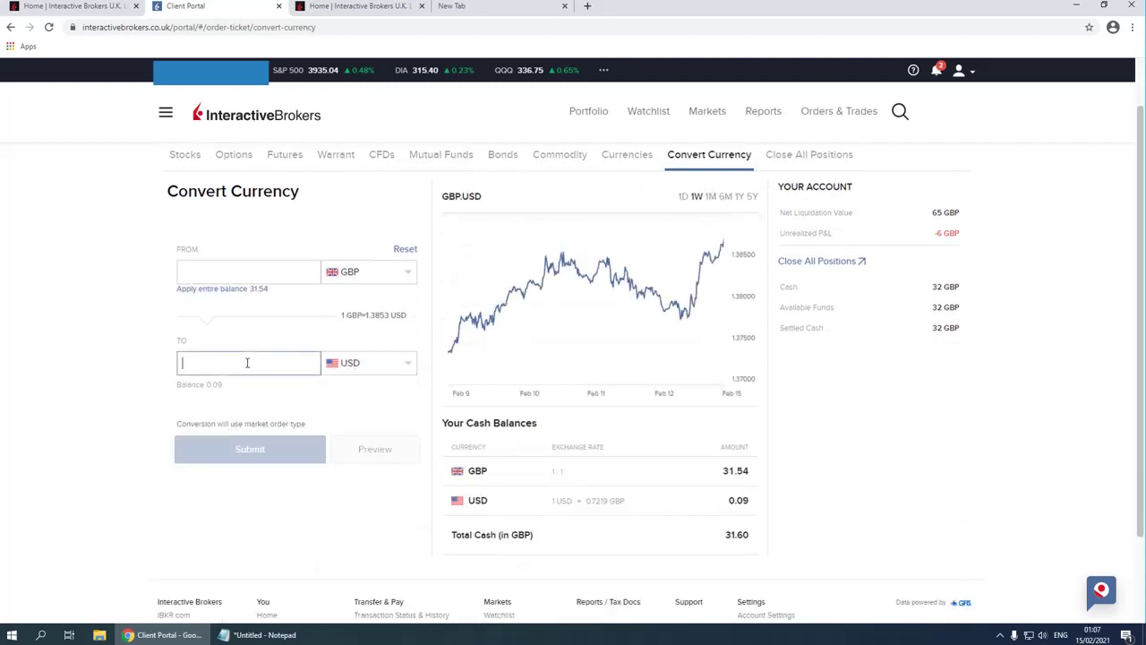
left_click(216, 267)
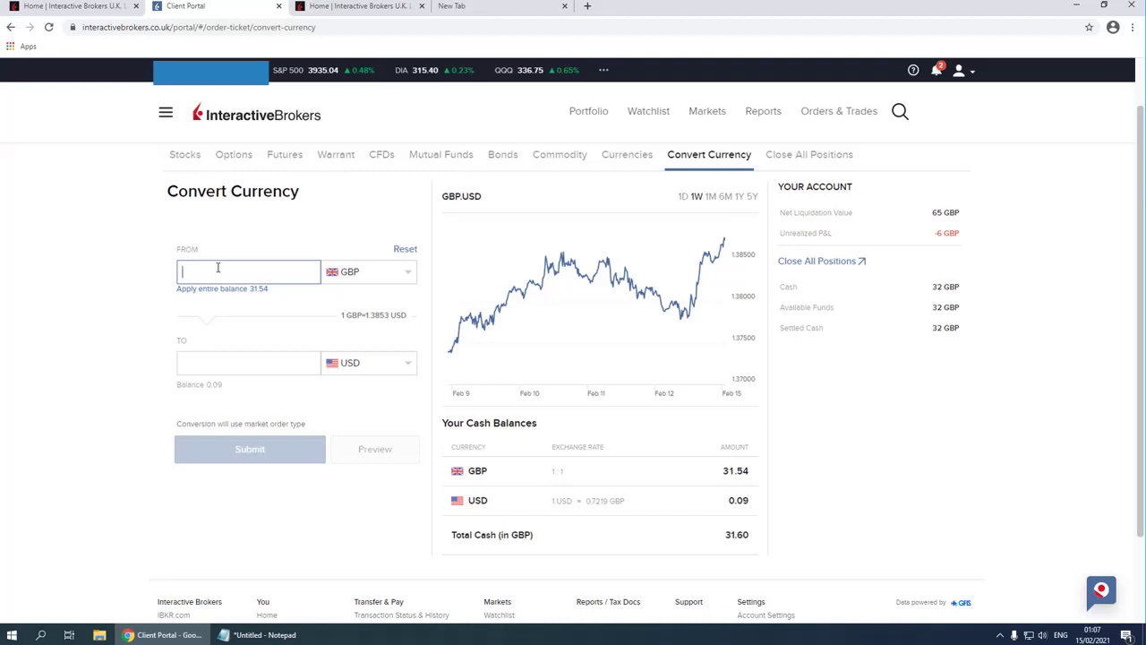
type("1")
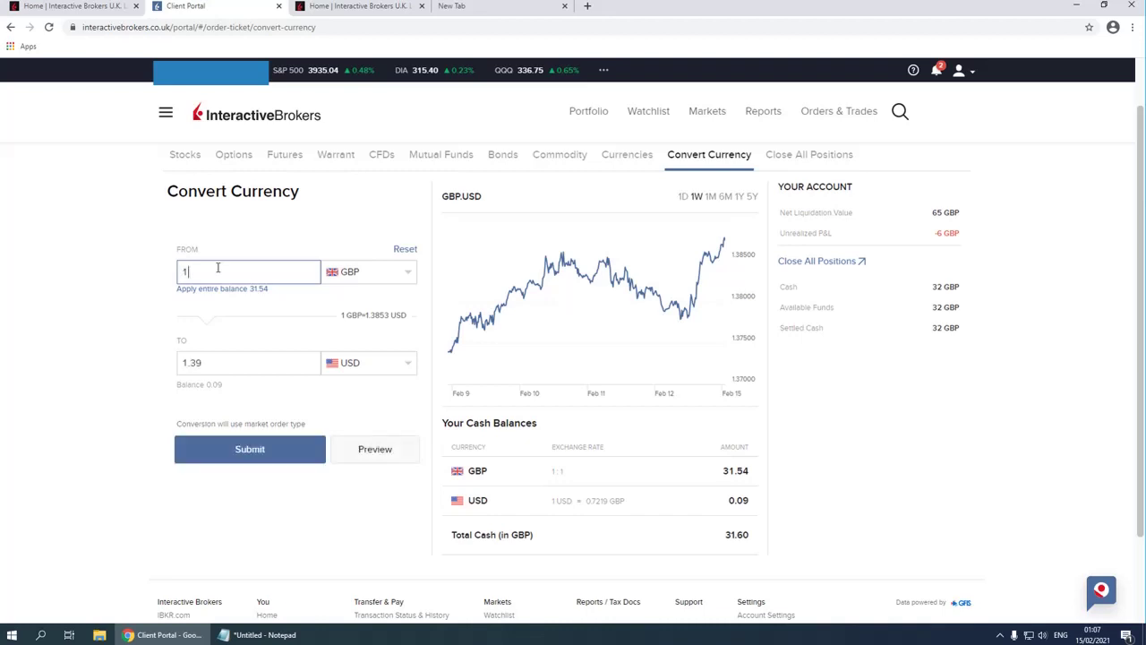
left_click(104, 306)
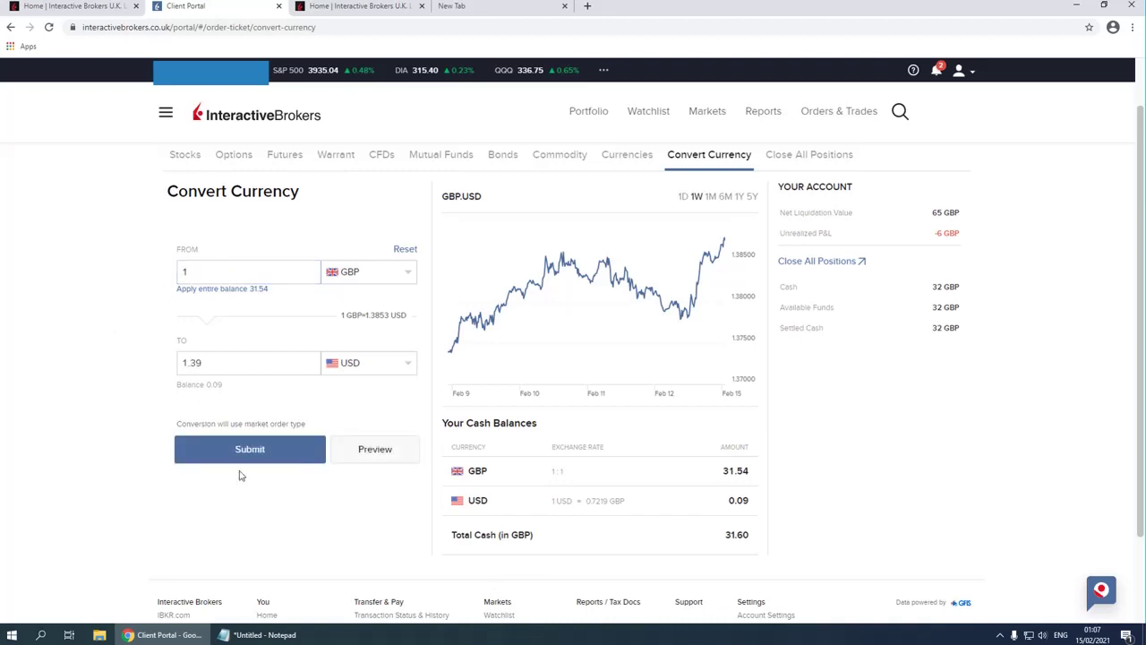